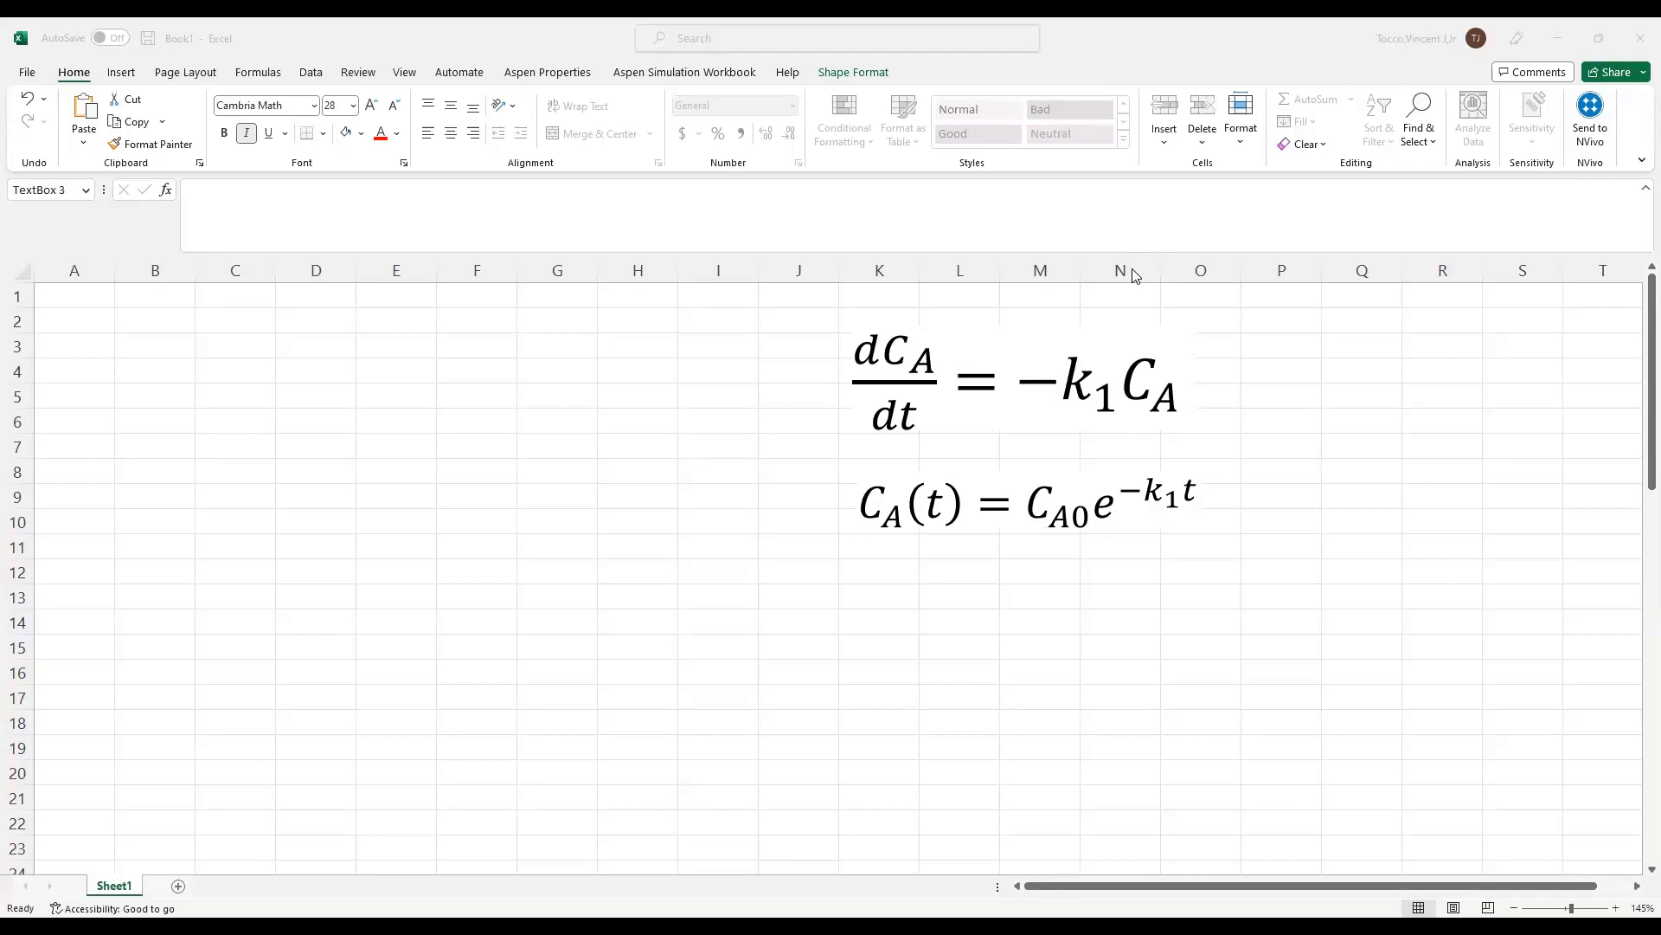
Label cells A1 and A2 as k1 and CA0
{"action": "left_click", "coordinate": [86, 309]}
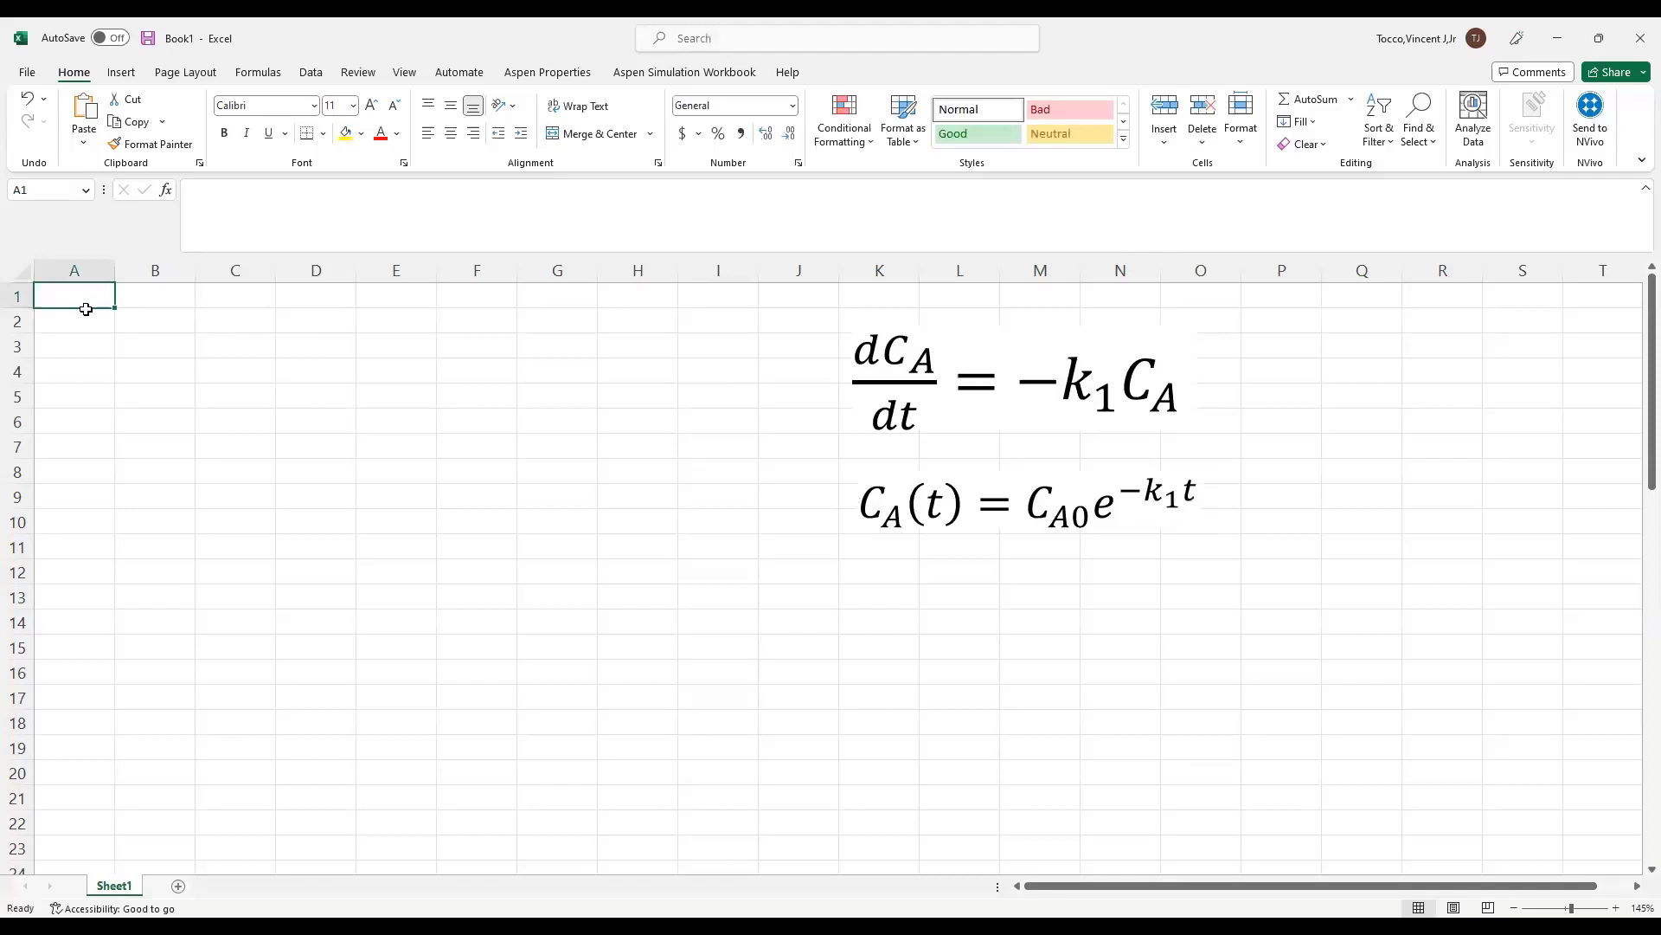
{"action": "type", "text": "k1"}
{"action": "key", "text": "Return"}
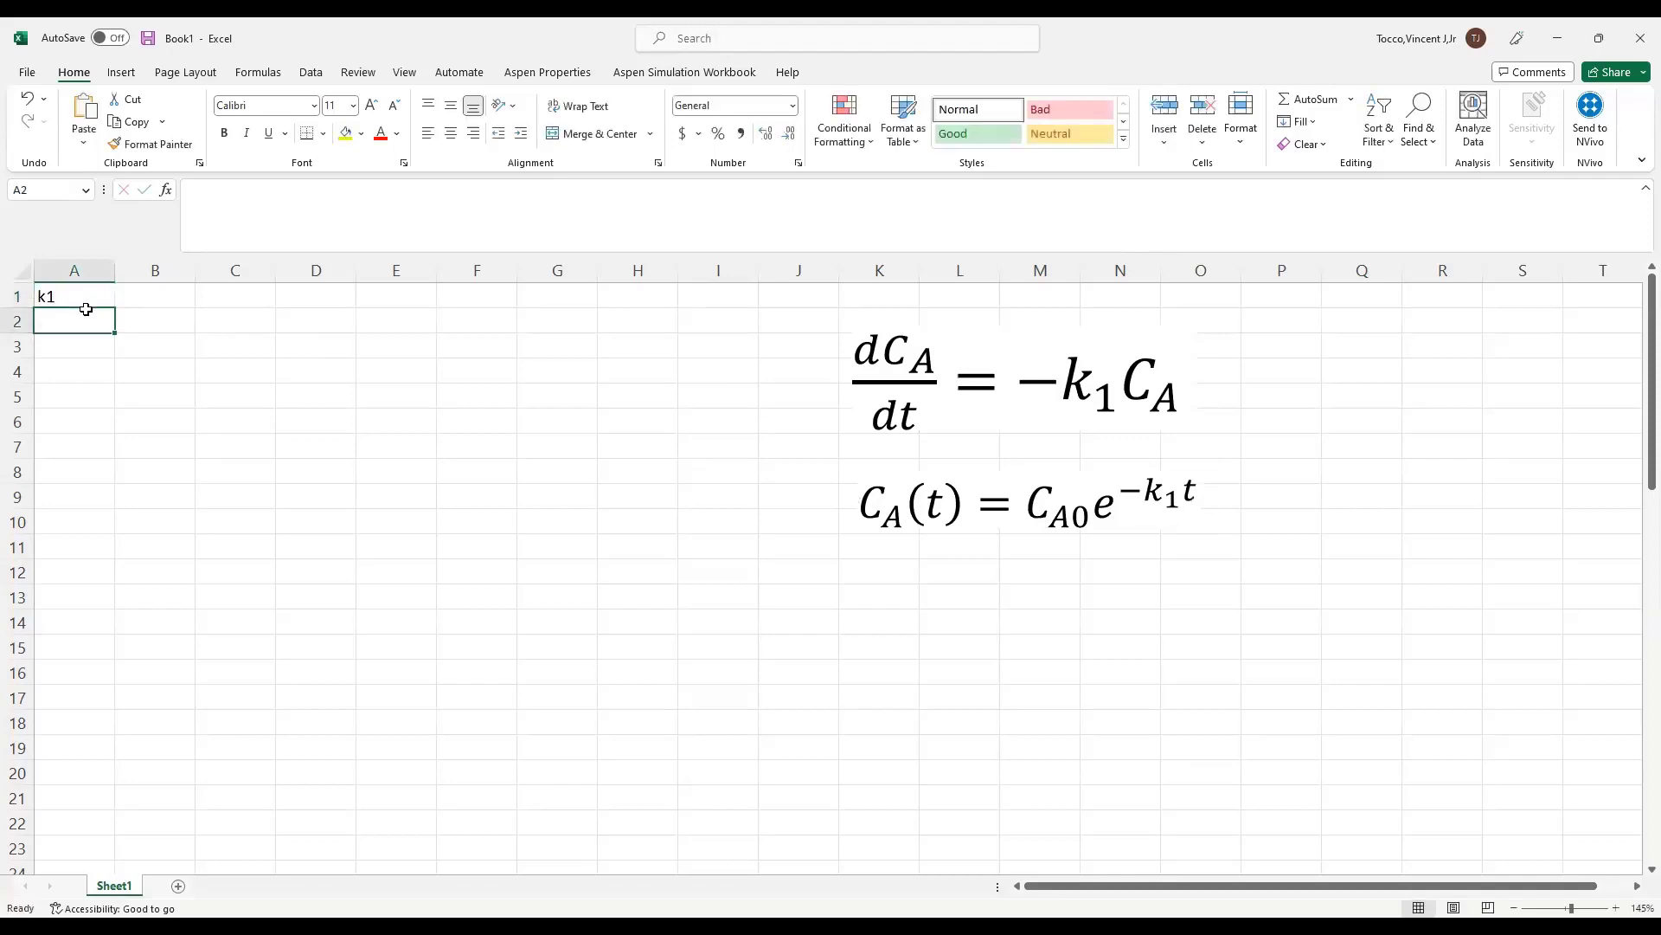
{"action": "type", "text": "CA0"}
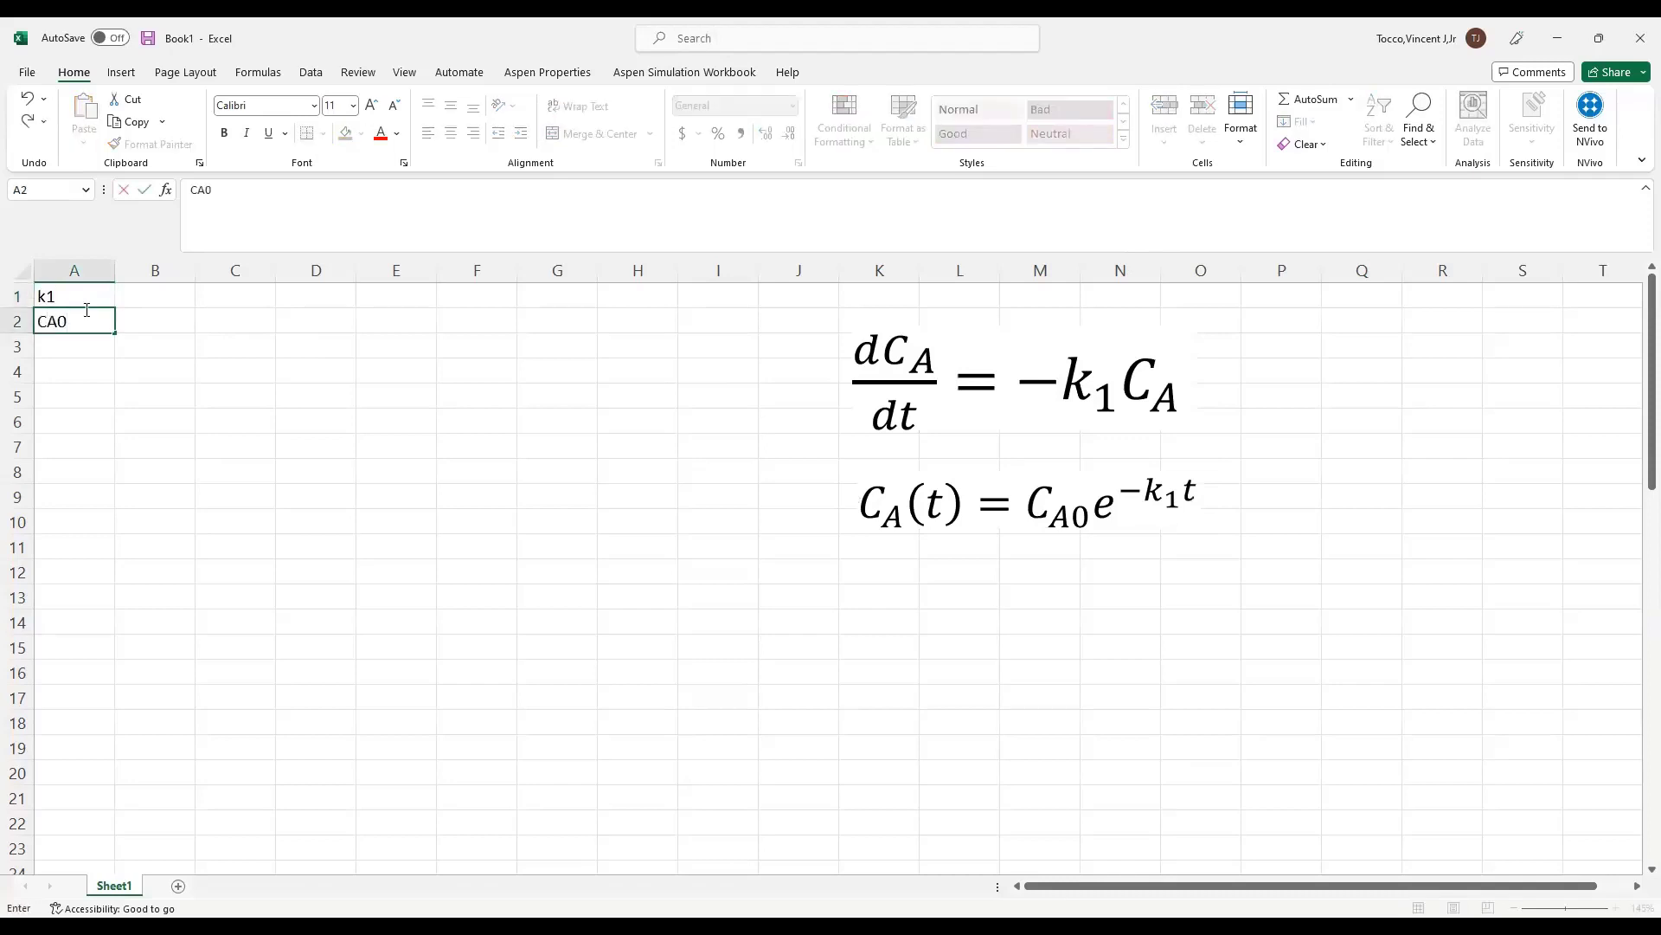
{"action": "key", "text": "Tab"}
Enter 0.5 for k1 in B1 and 5 for CA0 in B2
{"action": "key", "text": "Up"}
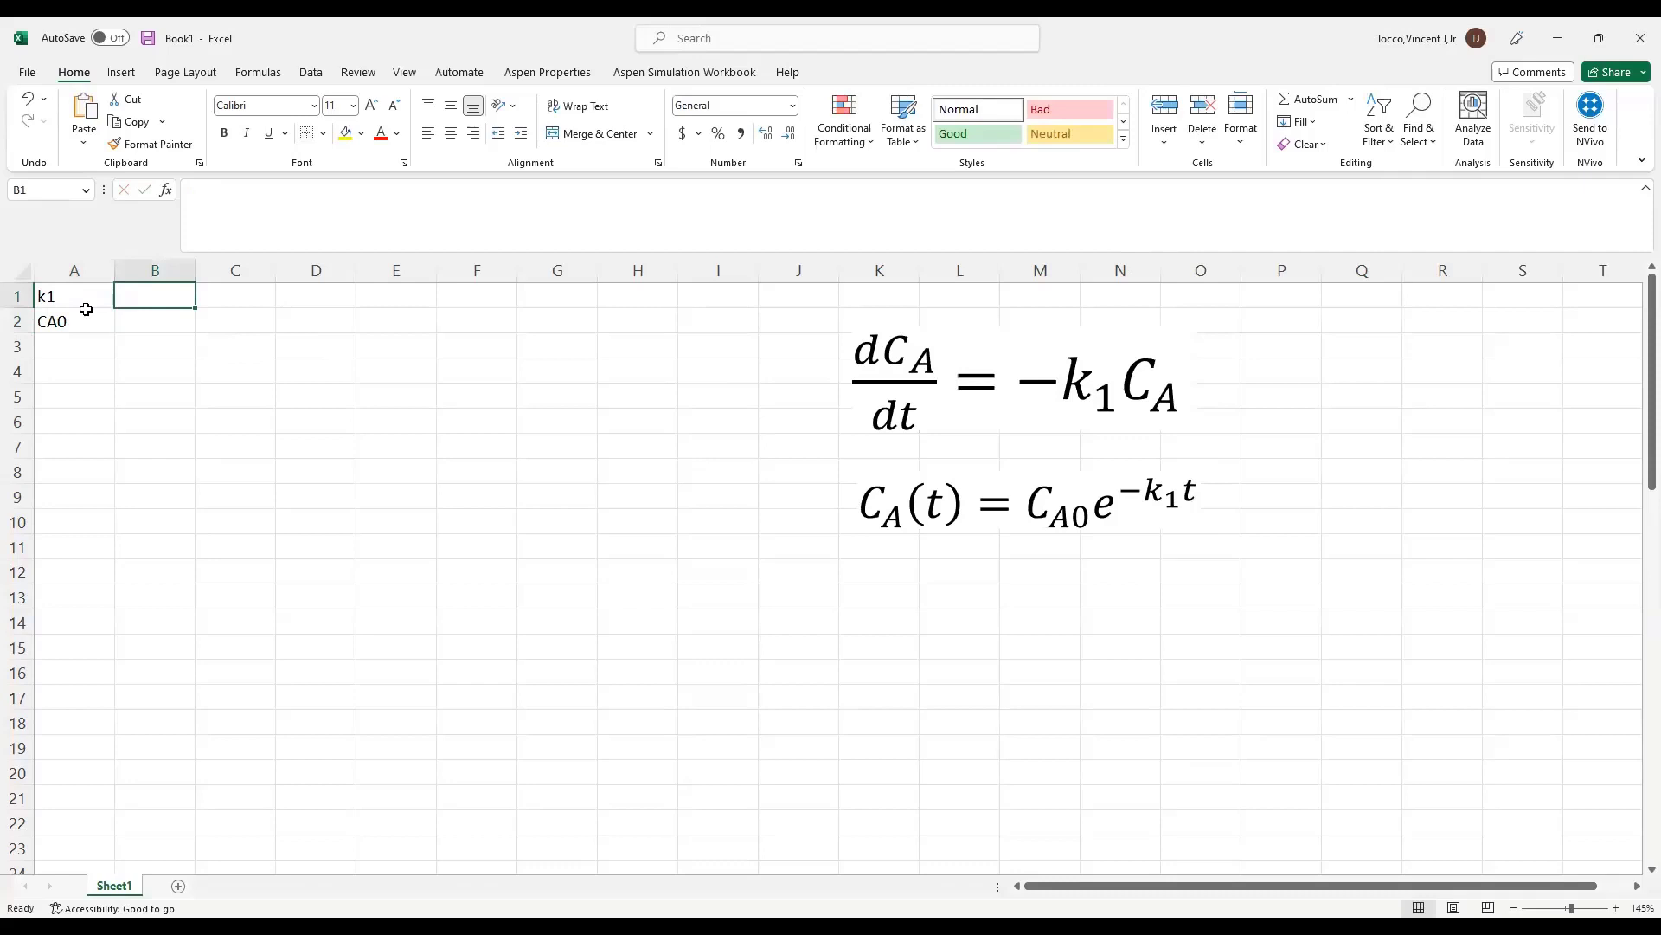
{"action": "type", "text": ".5"}
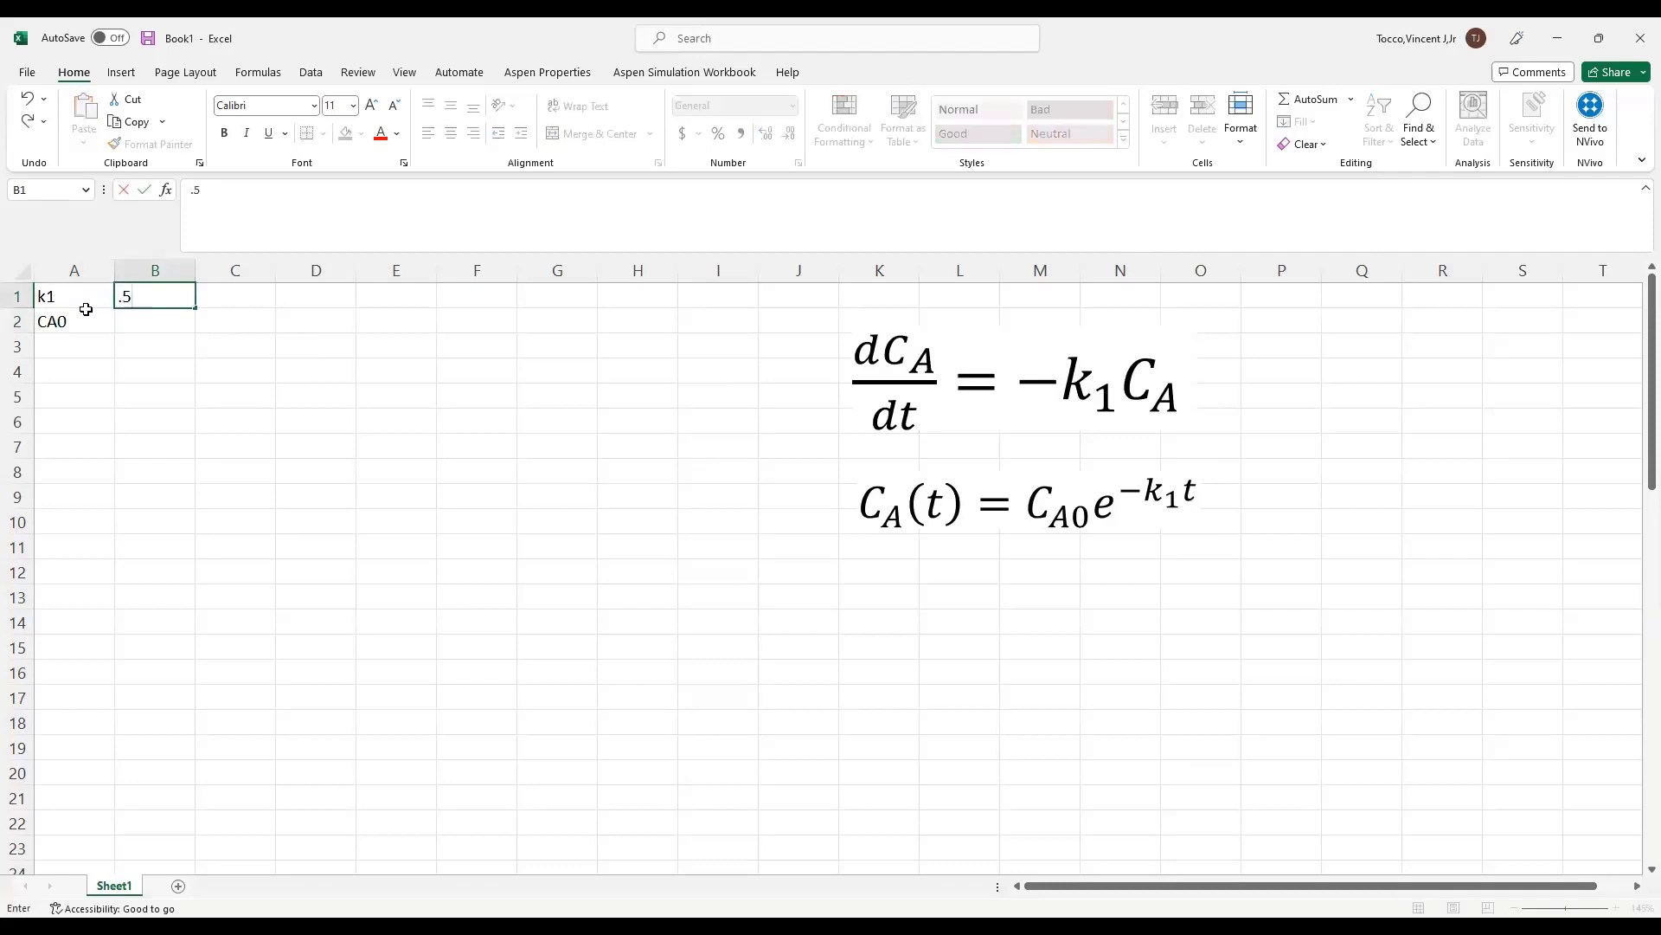
{"action": "key", "text": "Return"}
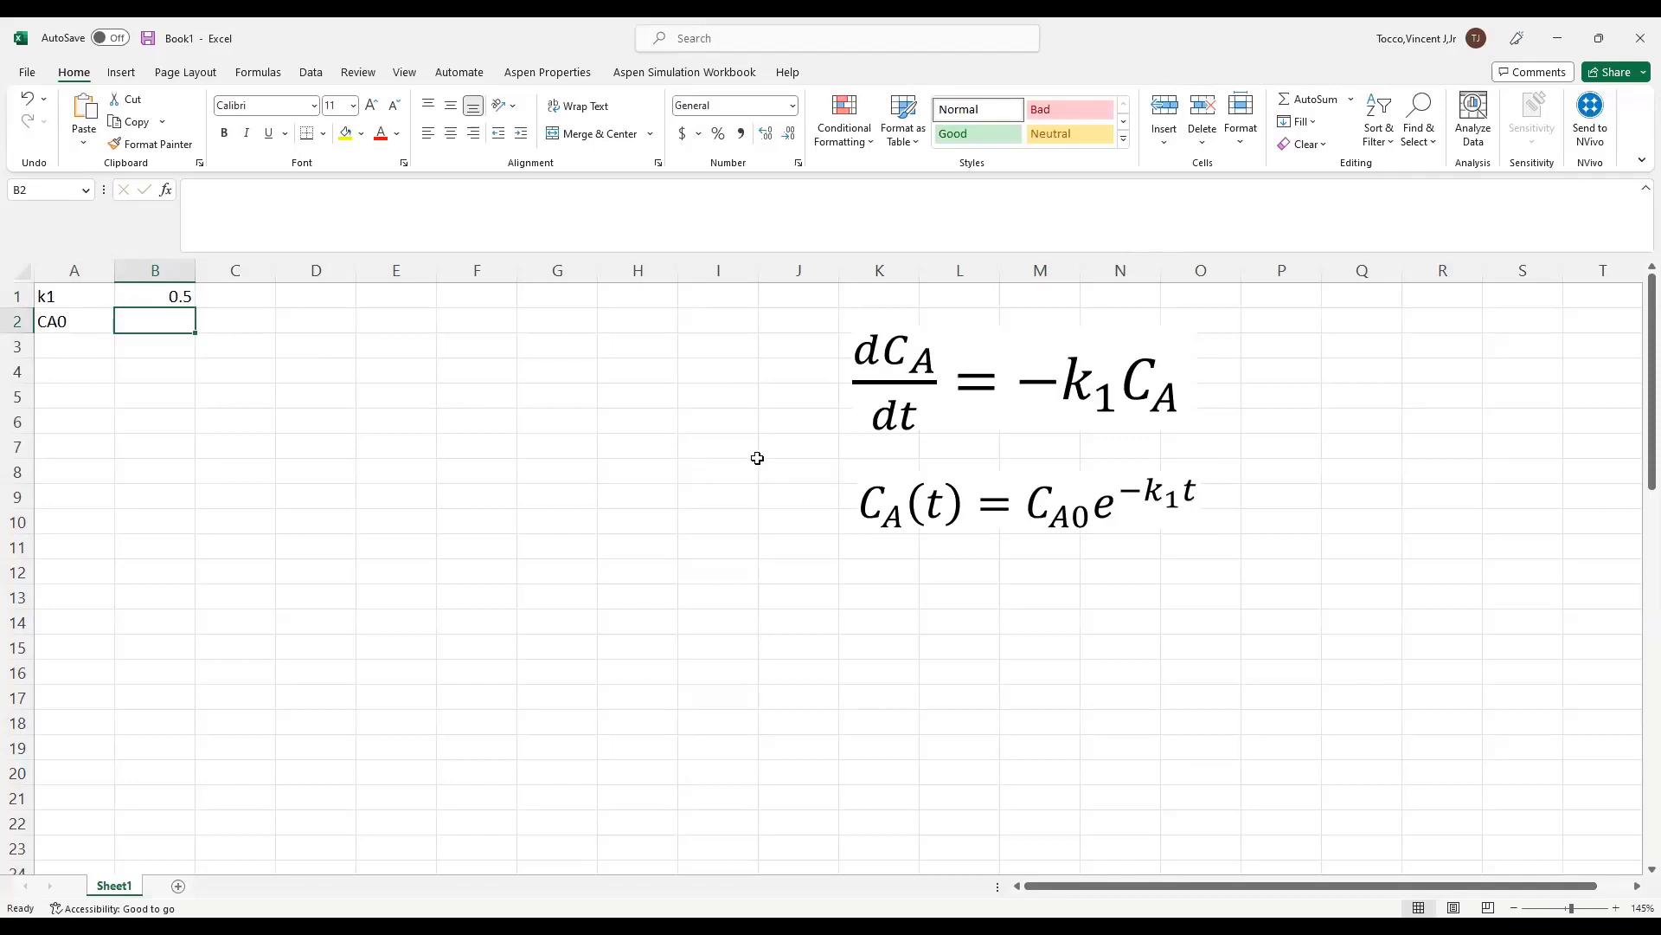
{"action": "type", "text": "5"}
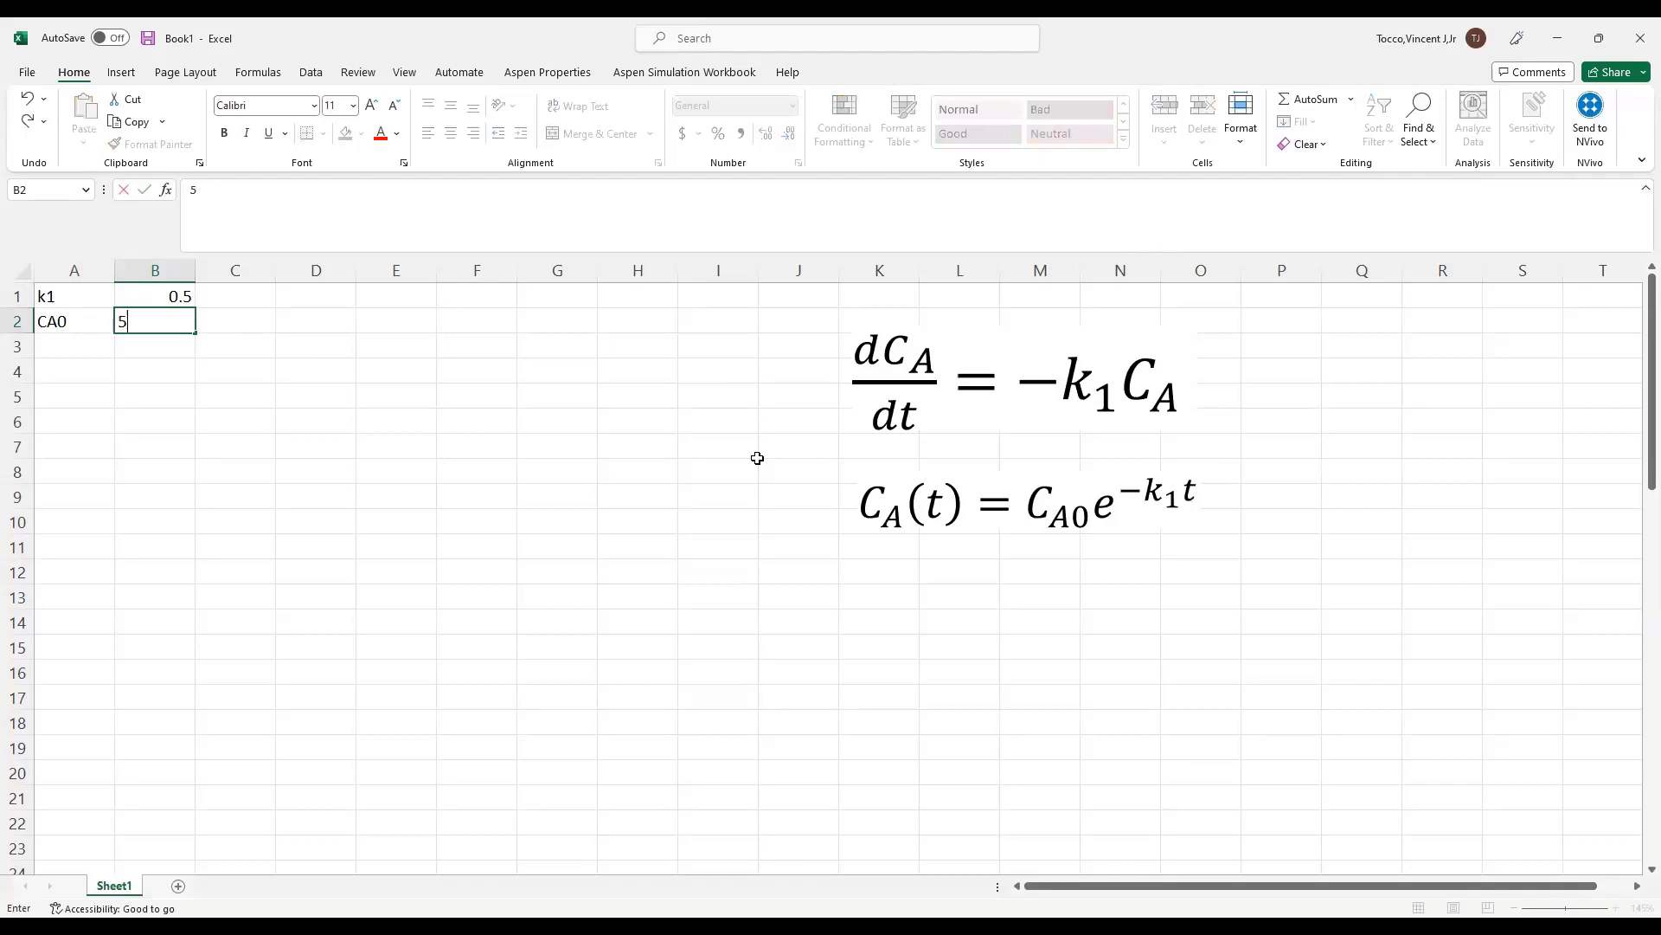
{"action": "key", "text": "Return"}
{"action": "key", "text": "Return"}
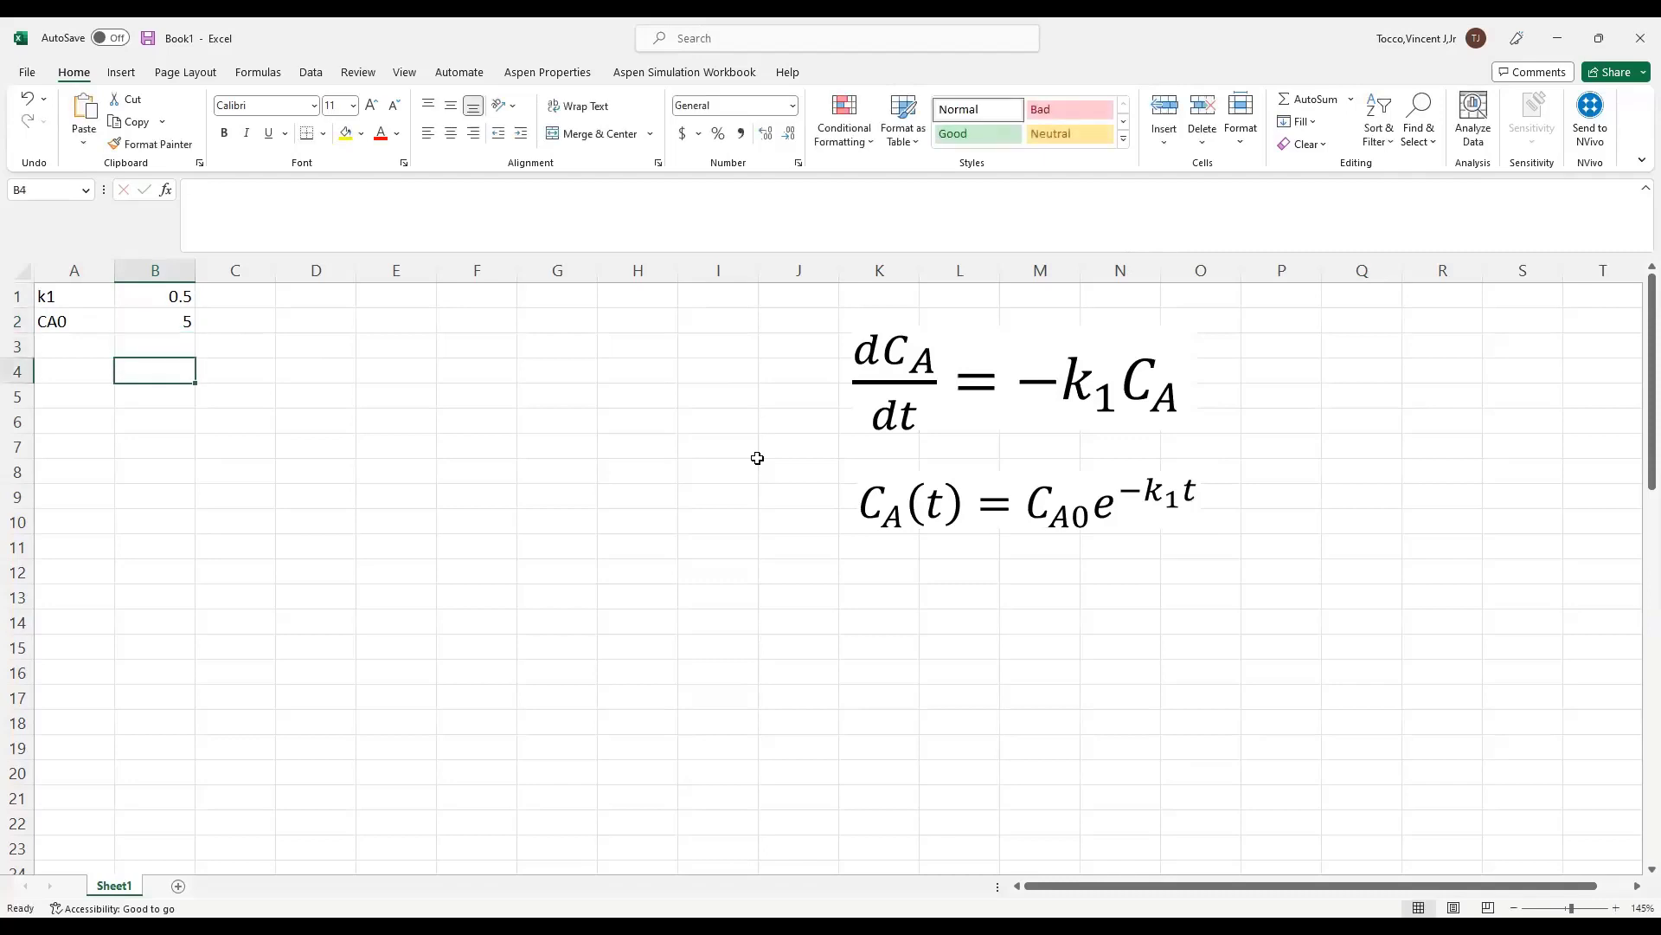
{"action": "key", "text": "Left"}
Add a Tstep label with value 0.1 in B4, a t header in A6, and start time 0 in A7
{"action": "type", "text": "Tstep"}
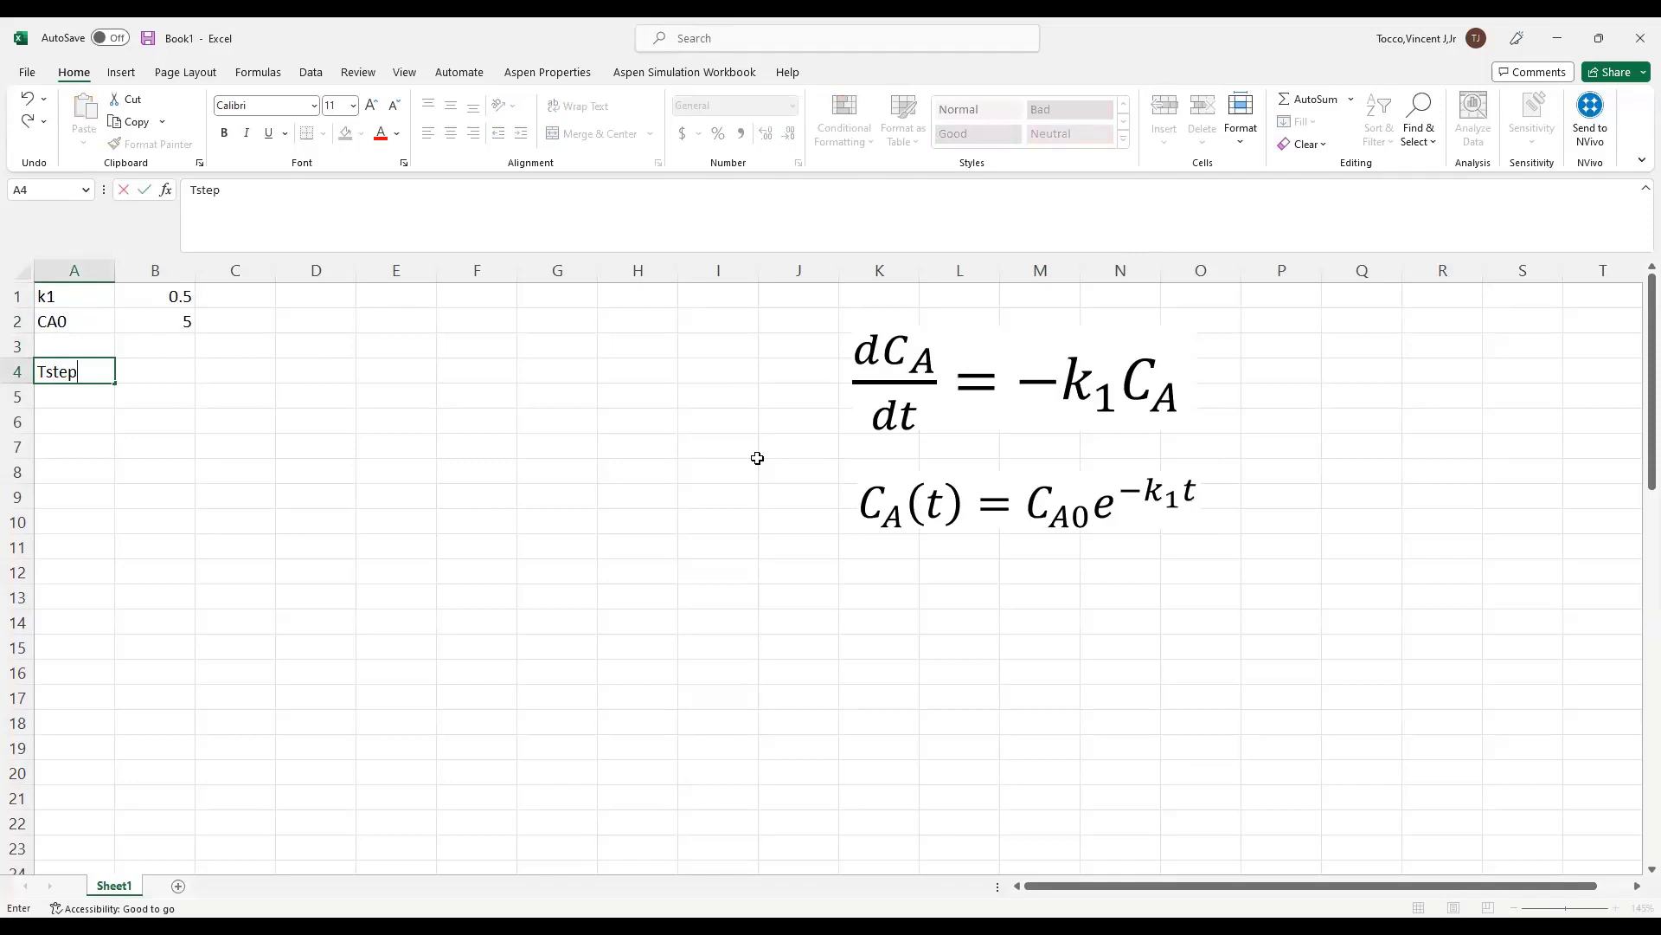
{"action": "key", "text": "Return"}
{"action": "key", "text": "Return"}
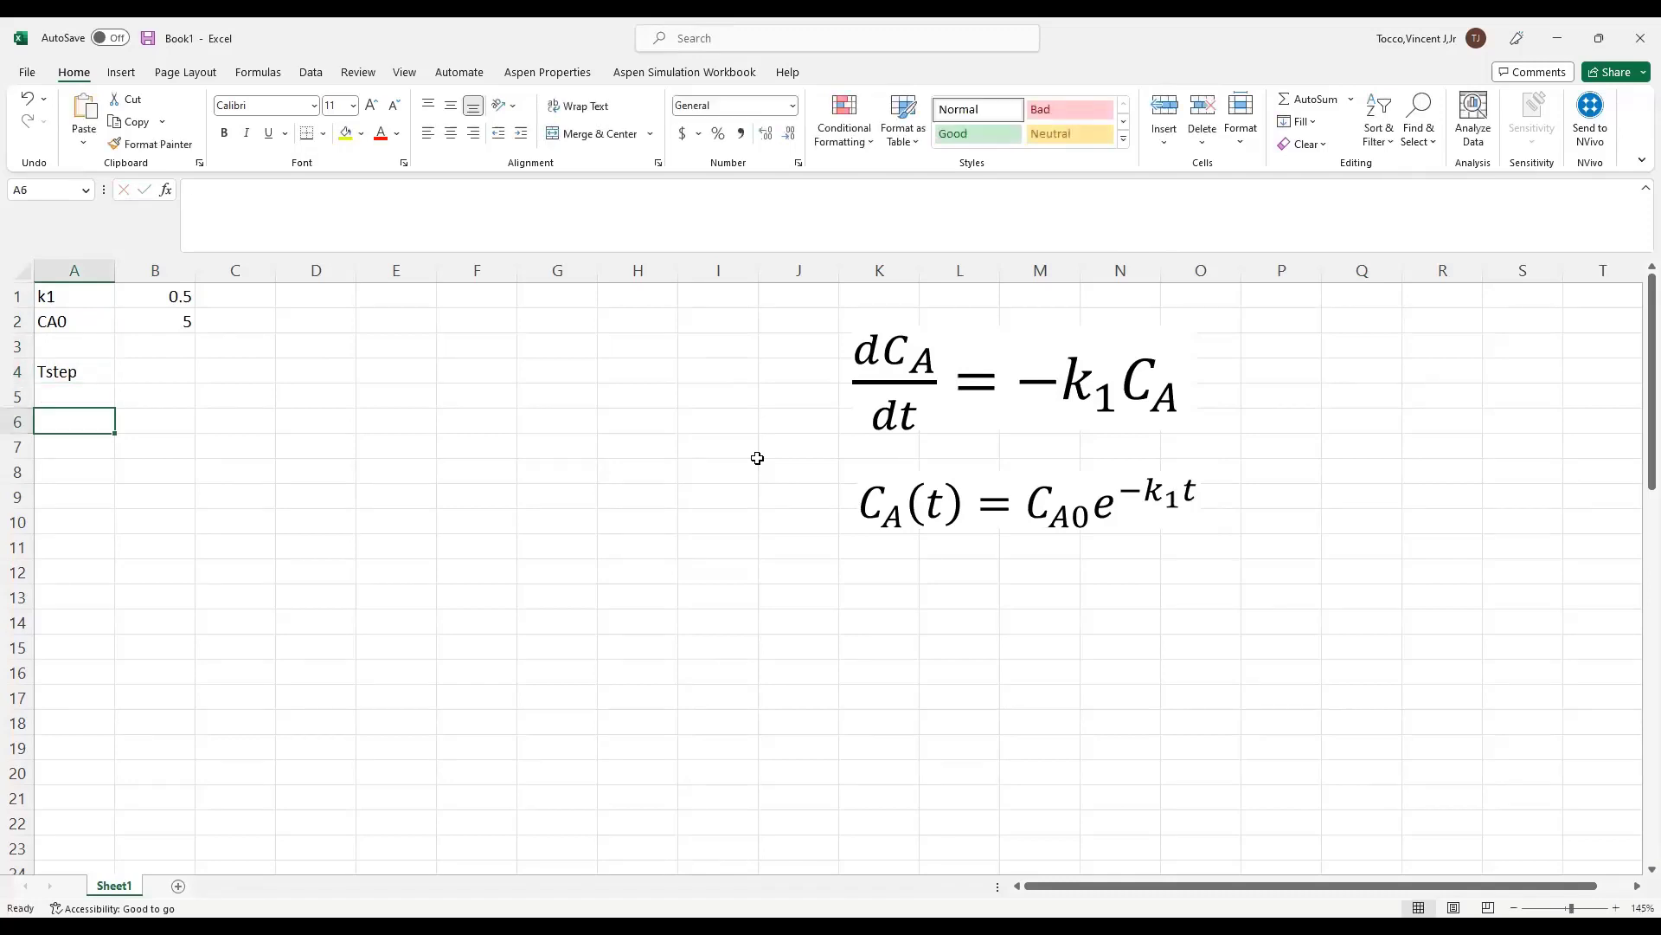
{"action": "type", "text": "t"}
{"action": "key", "text": "Return"}
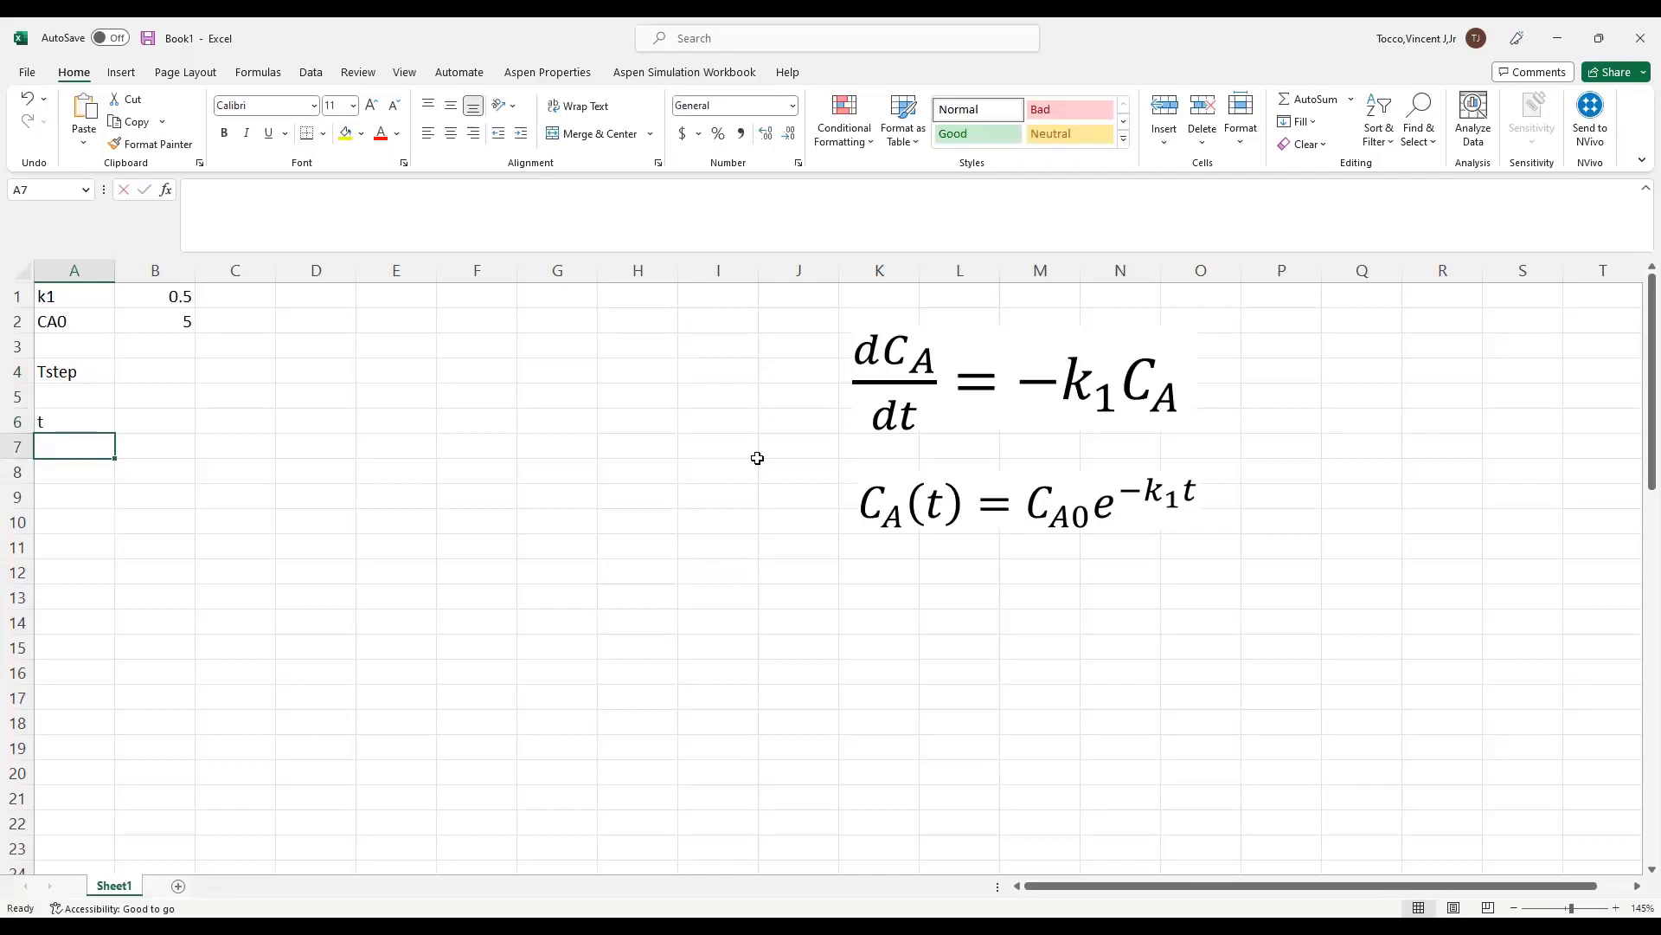
{"action": "type", "text": "0"}
{"action": "key", "text": "Up"}
{"action": "key", "text": "Up"}
{"action": "key", "text": "Up"}
{"action": "key", "text": "Right"}
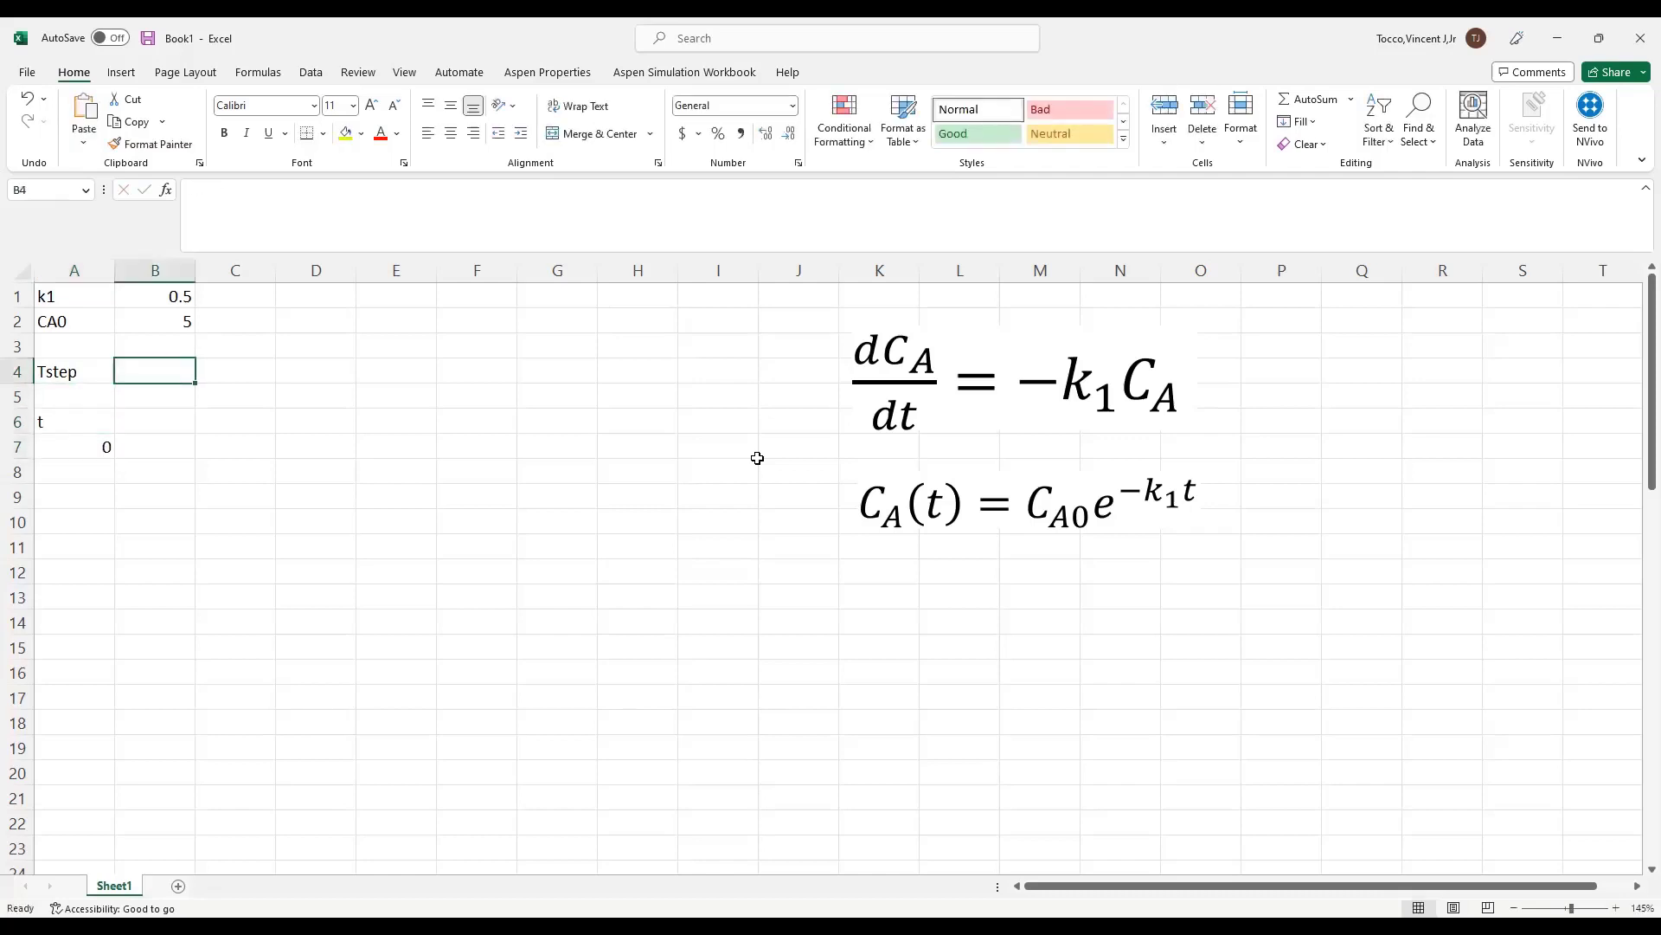
{"action": "type", "text": ".1"}
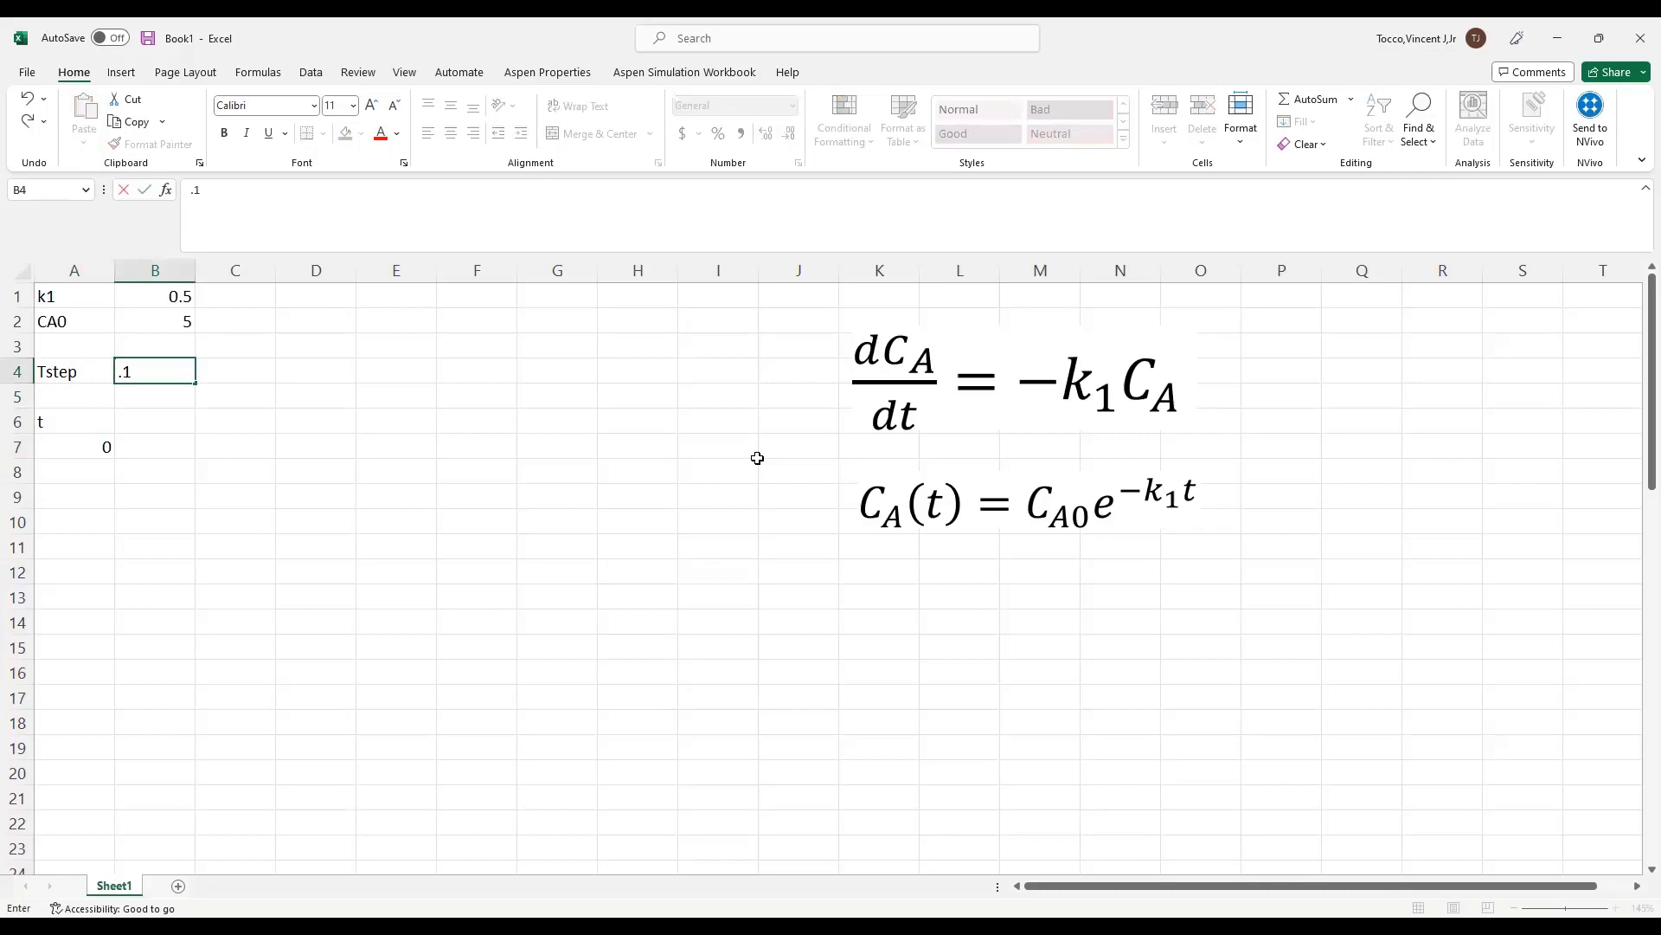
{"action": "key", "text": "Return"}
Enter =A7+$B$4 in A8 and fill the time formula down to row 58
{"action": "left_click", "coordinate": [89, 475]}
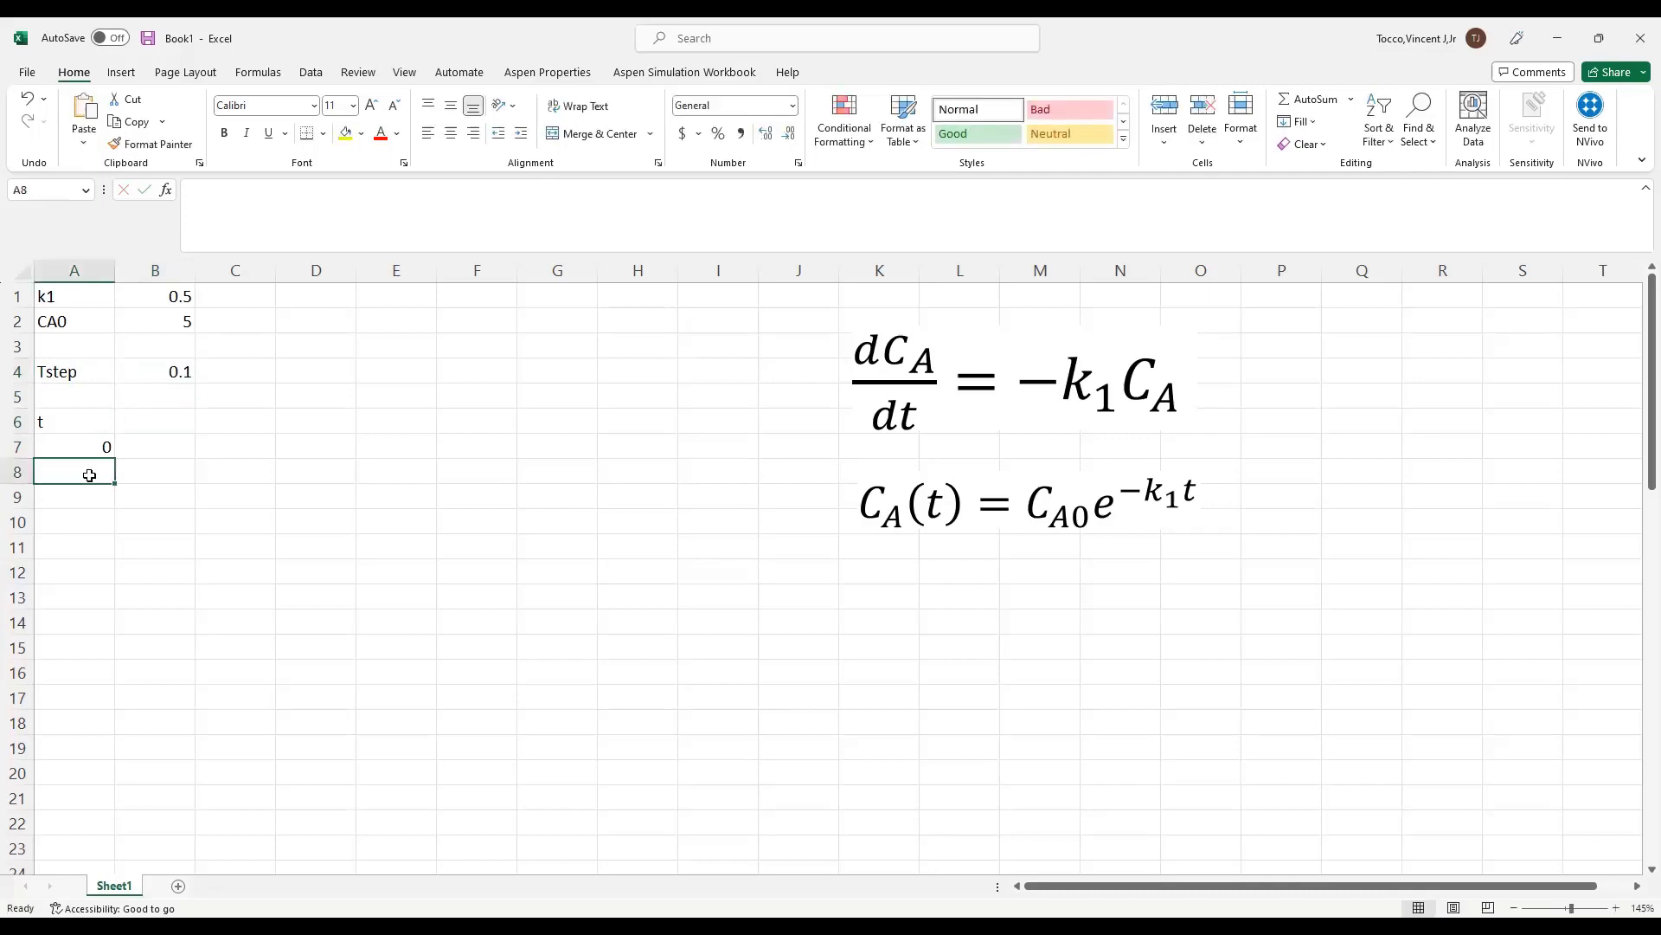
{"action": "type", "text": "="}
{"action": "key", "text": "Up"}
{"action": "type", "text": "+"}
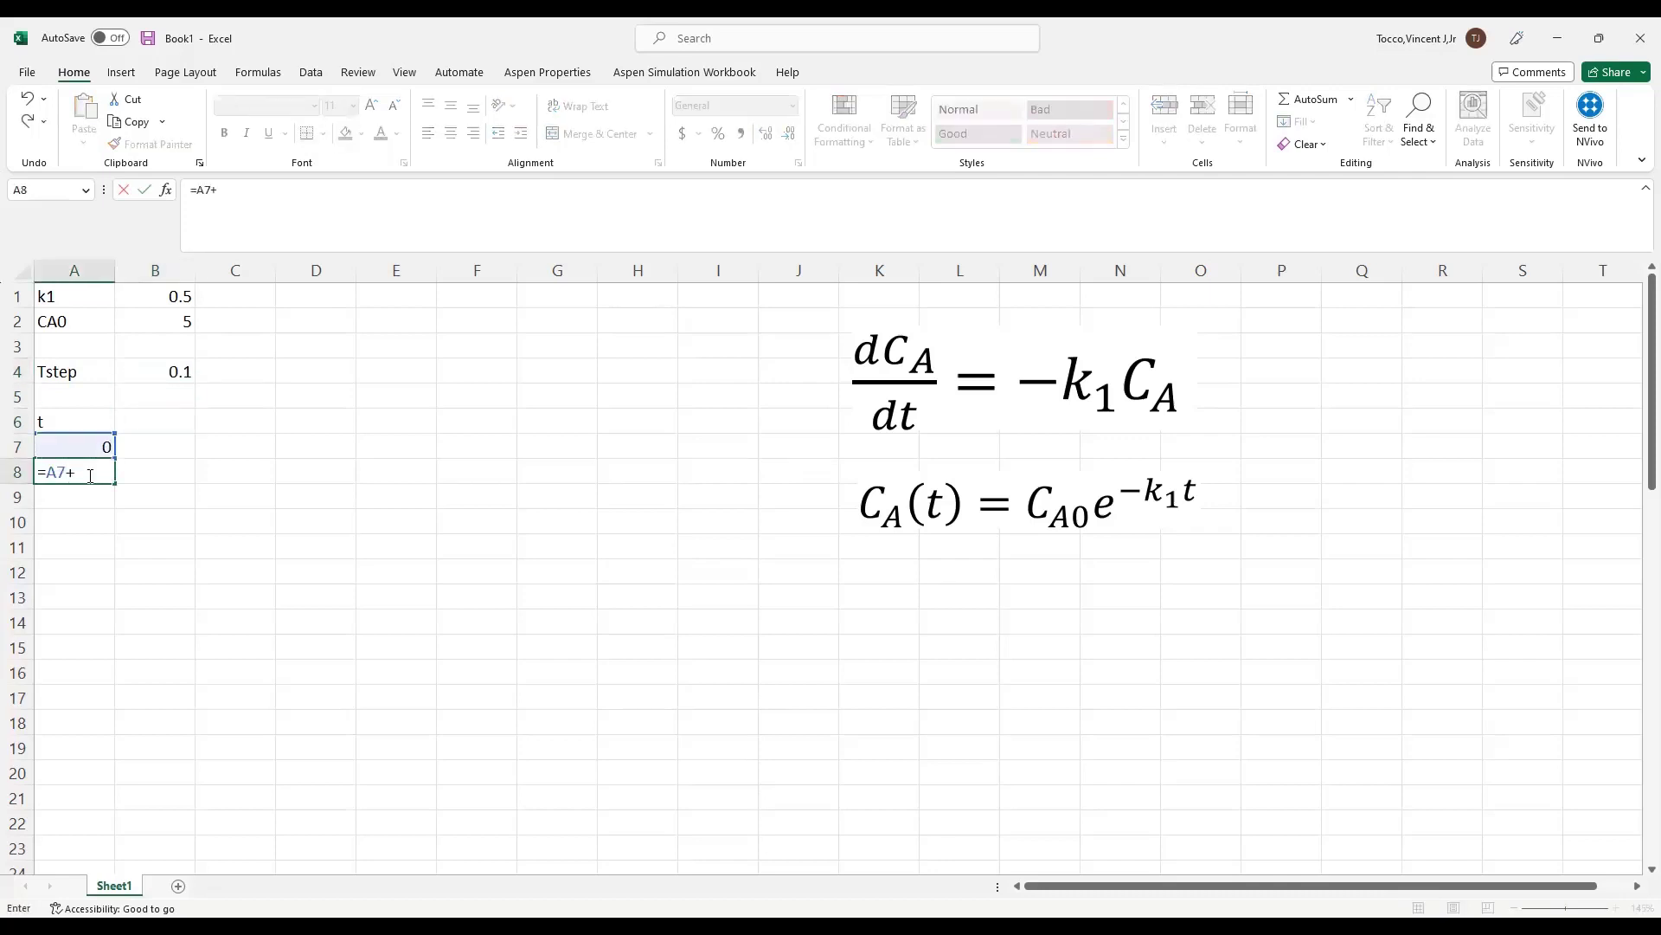
{"action": "left_click", "coordinate": [166, 377]}
{"action": "key", "text": "F4"}
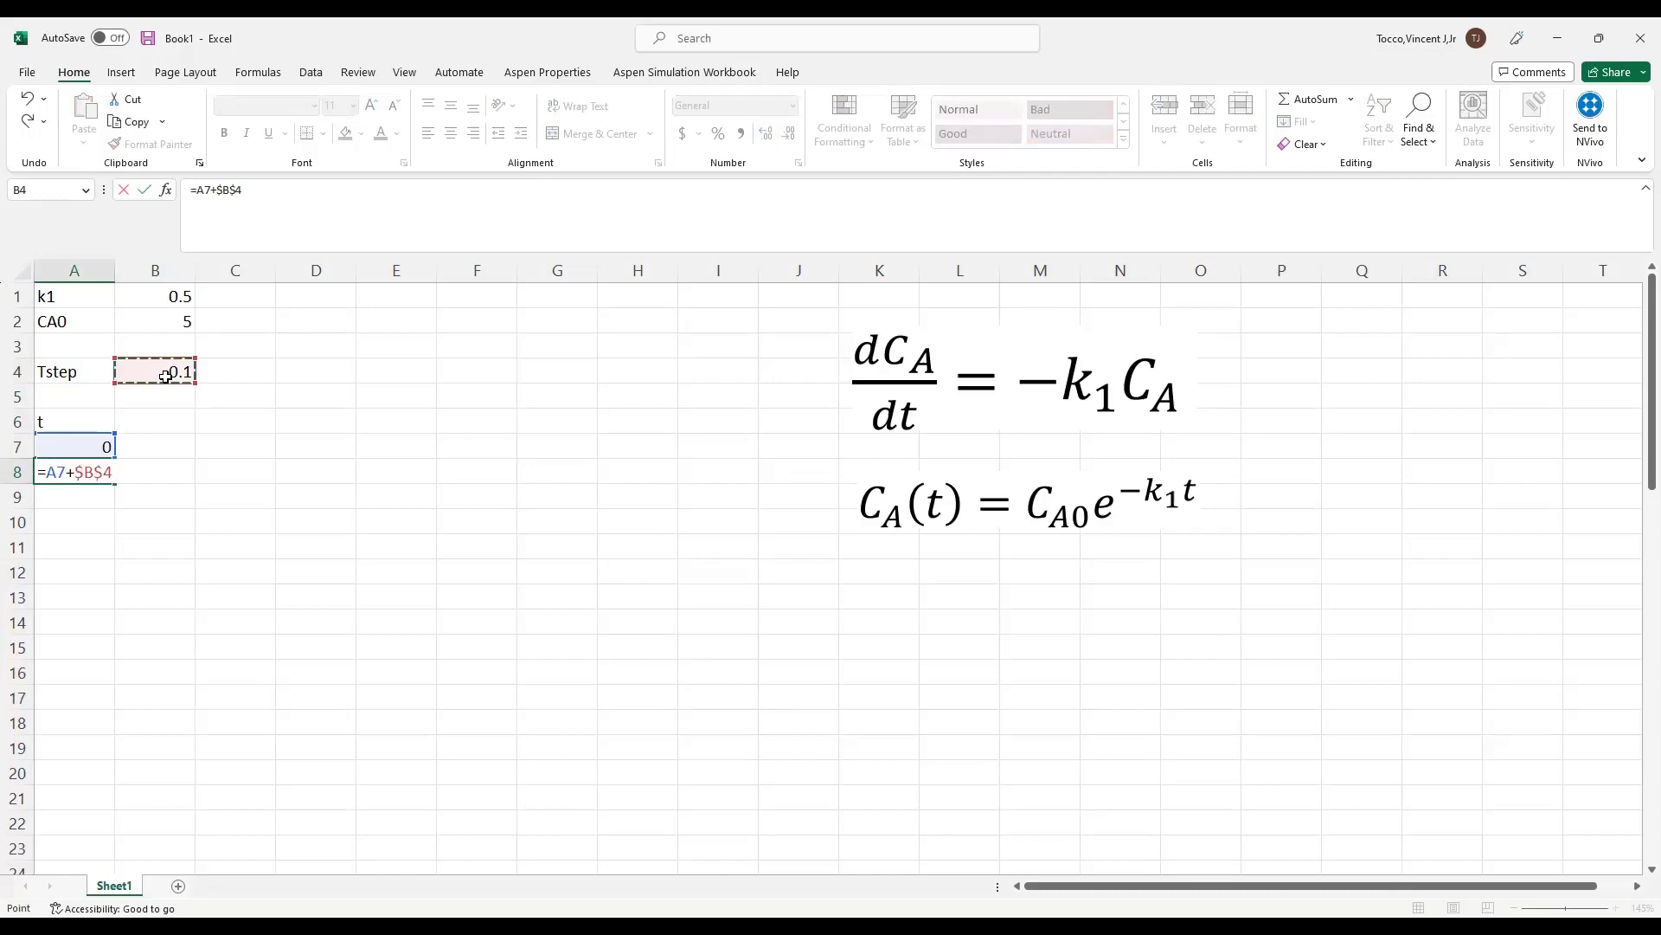
{"action": "key", "text": "Return"}
{"action": "left_click", "coordinate": [86, 470]}
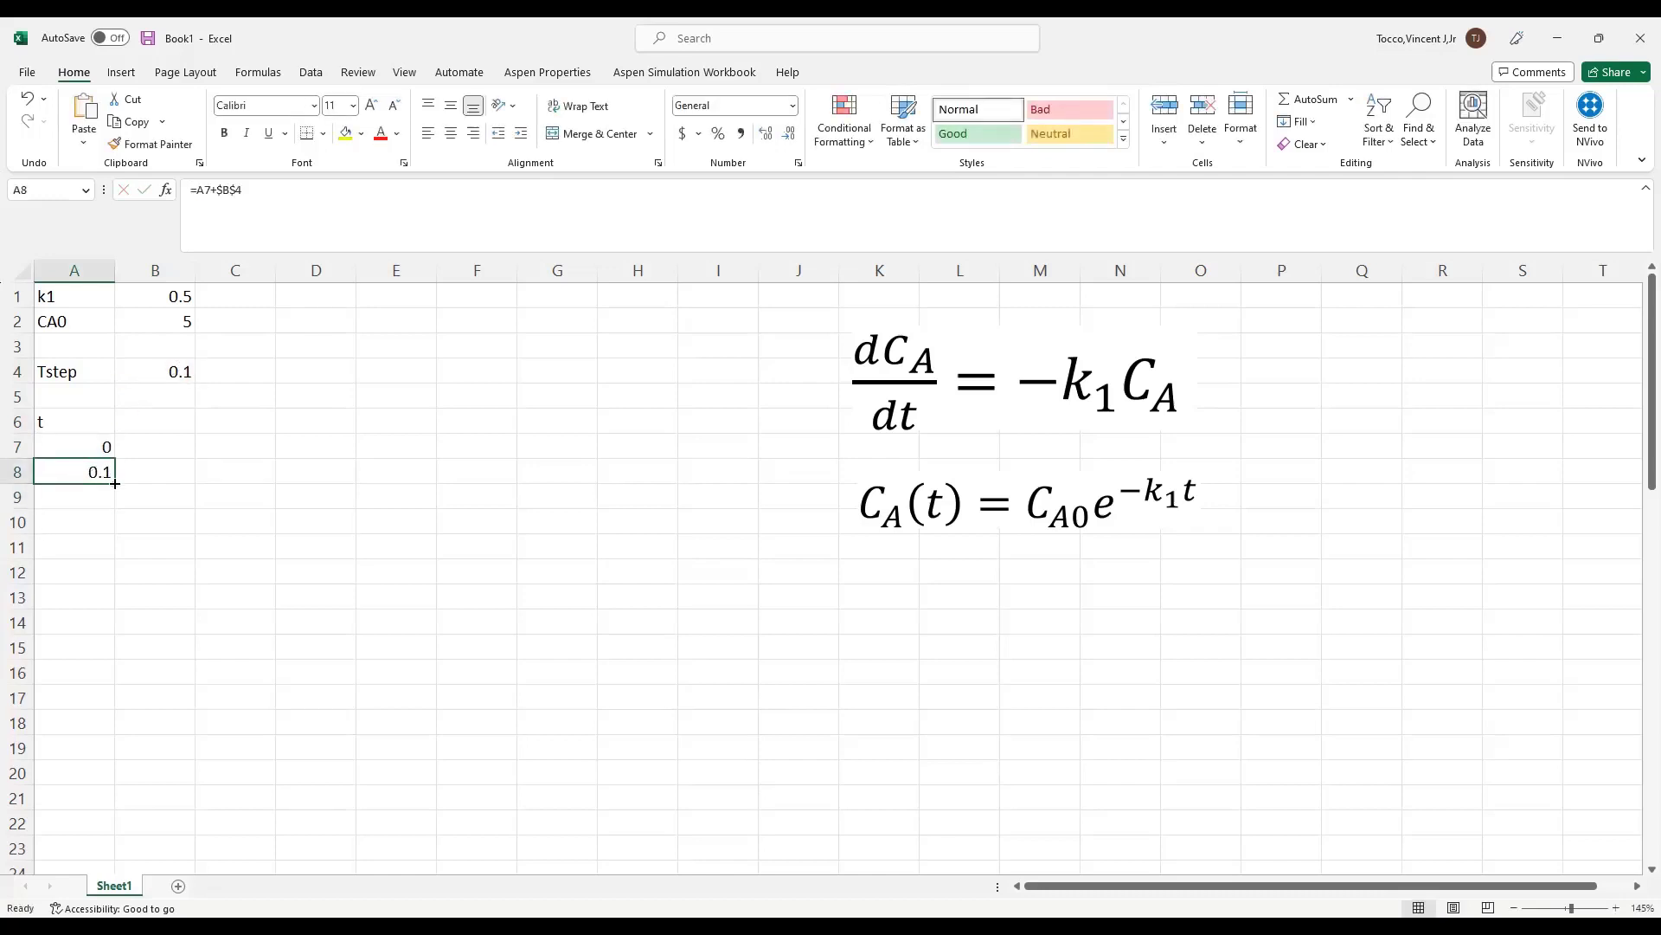
{"action": "left_click_drag", "start_coordinate": [114, 482], "coordinate": [95, 838]}
{"action": "scroll", "coordinate": [130, 692], "scroll_direction": "up", "scroll_amount": 12}
{"action": "left_click", "coordinate": [172, 421]}
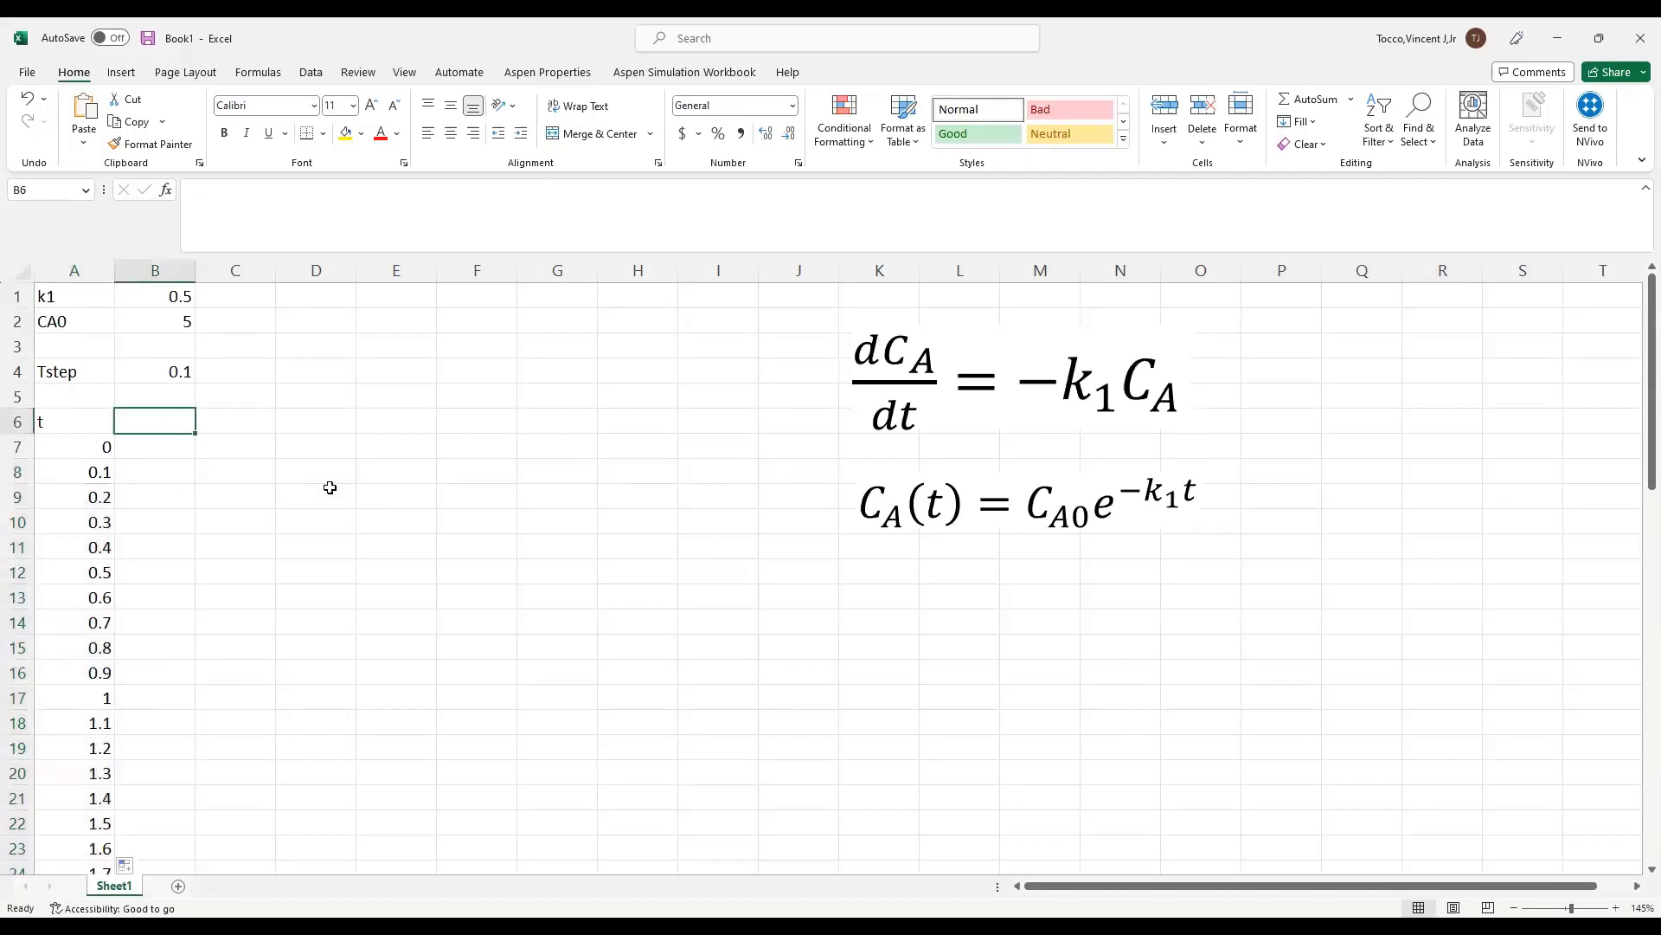
Add a Ca header in B6 with the initial concentration =B2 in B7
{"action": "type", "text": "Ca"}
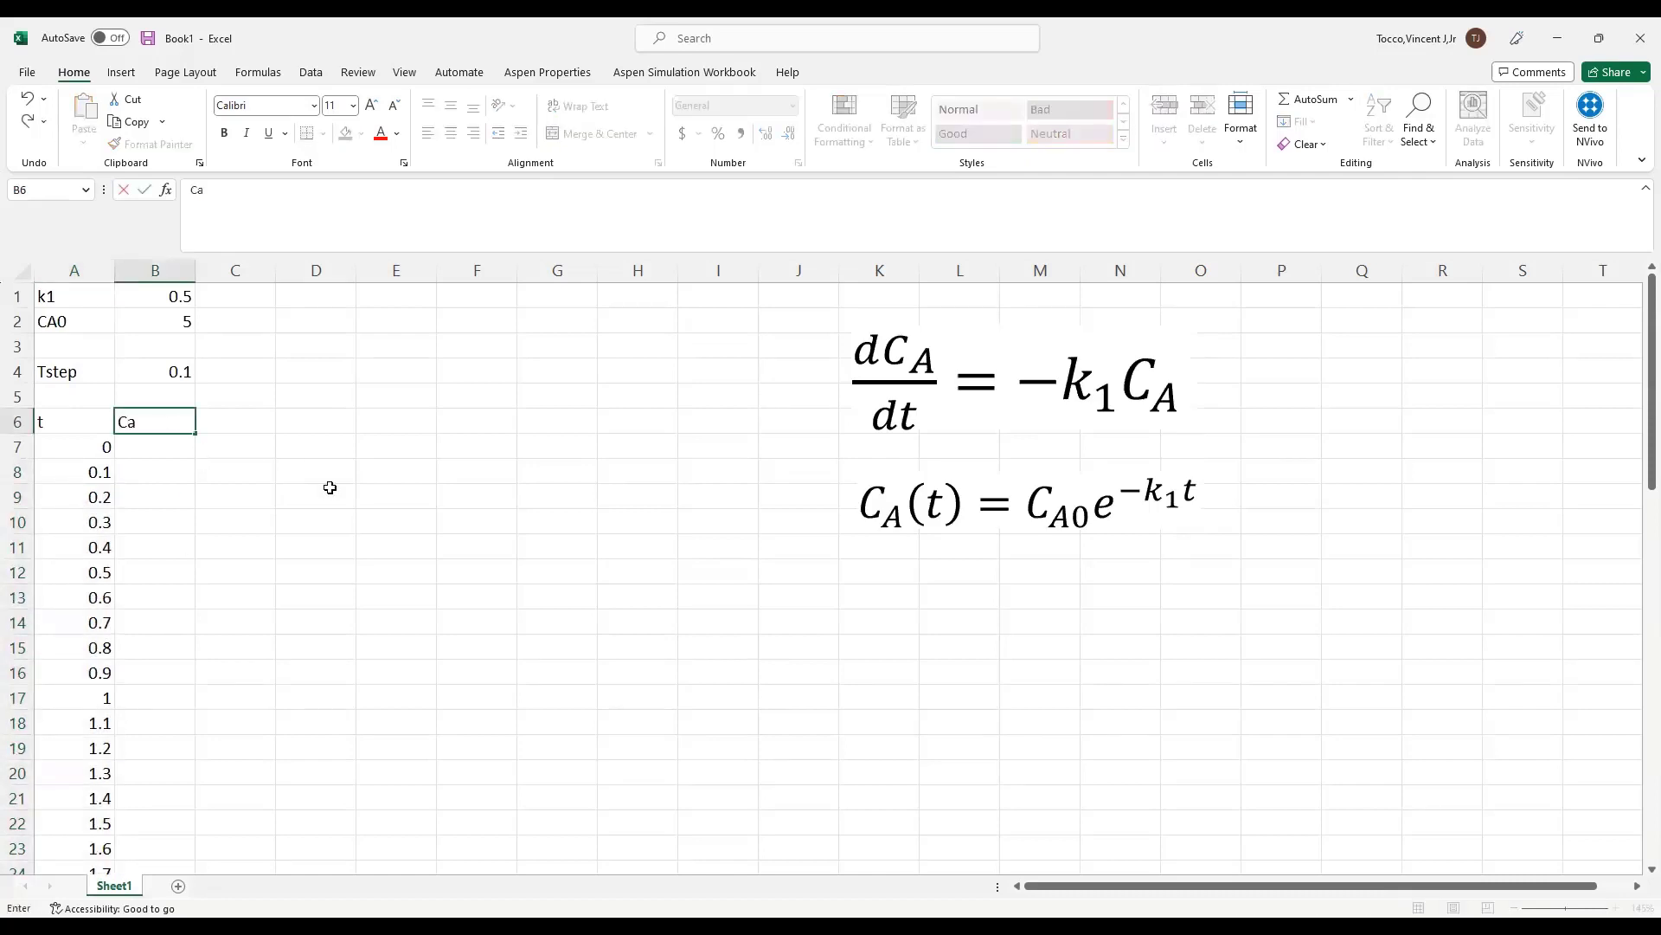
{"action": "key", "text": "Return"}
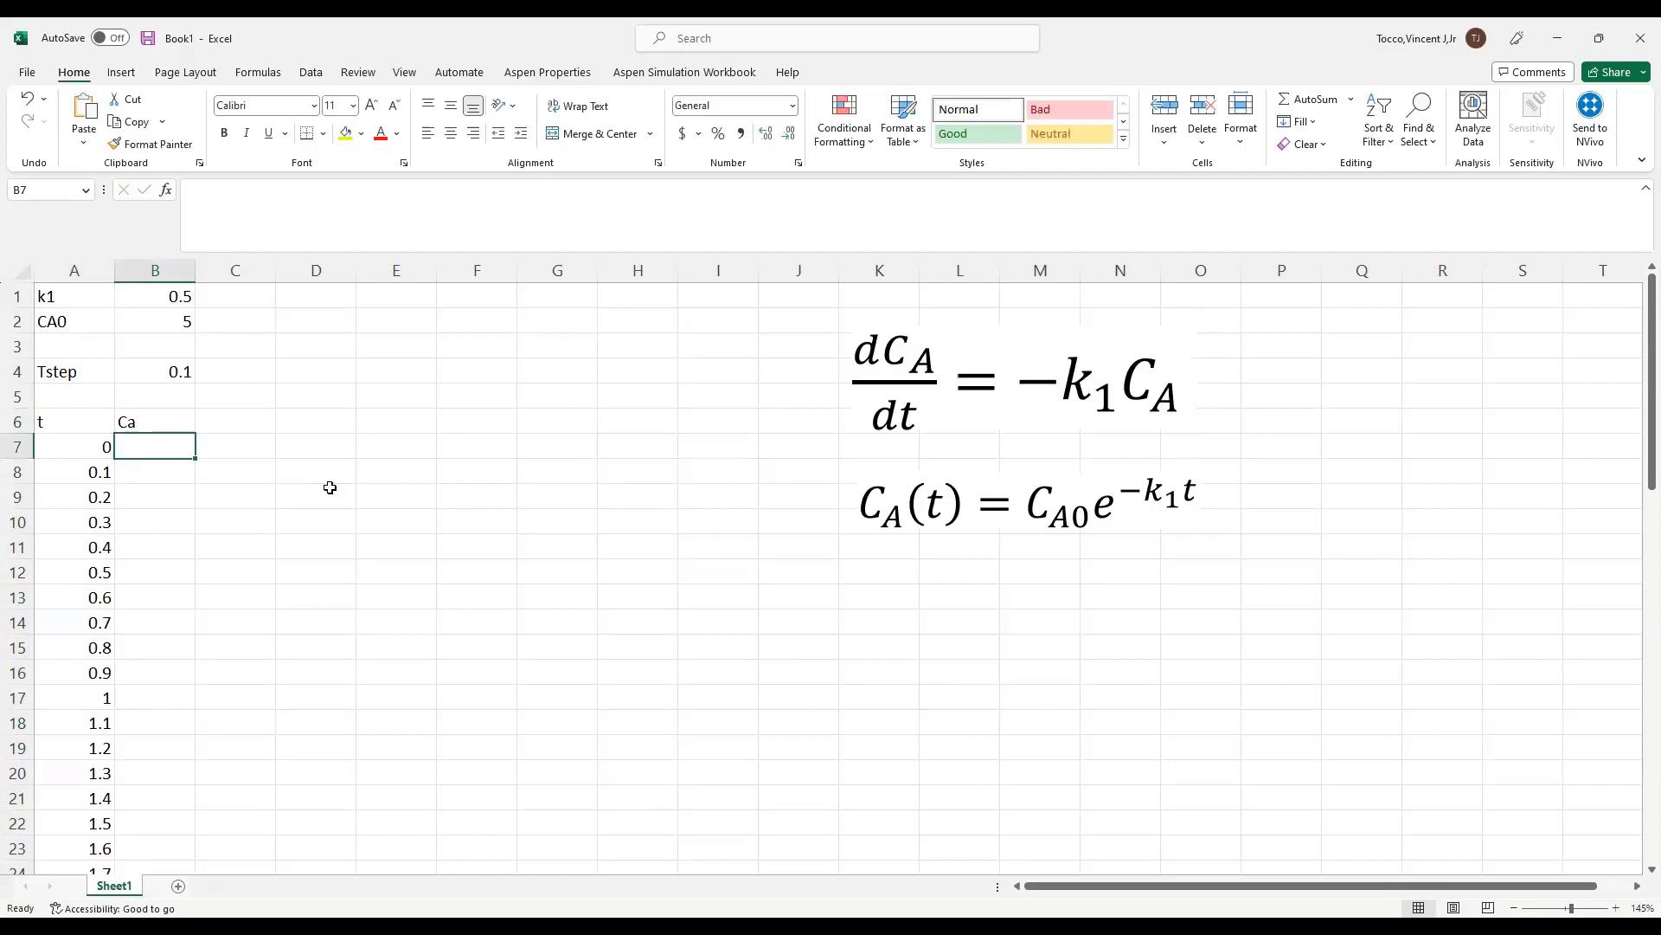
{"action": "type", "text": "="}
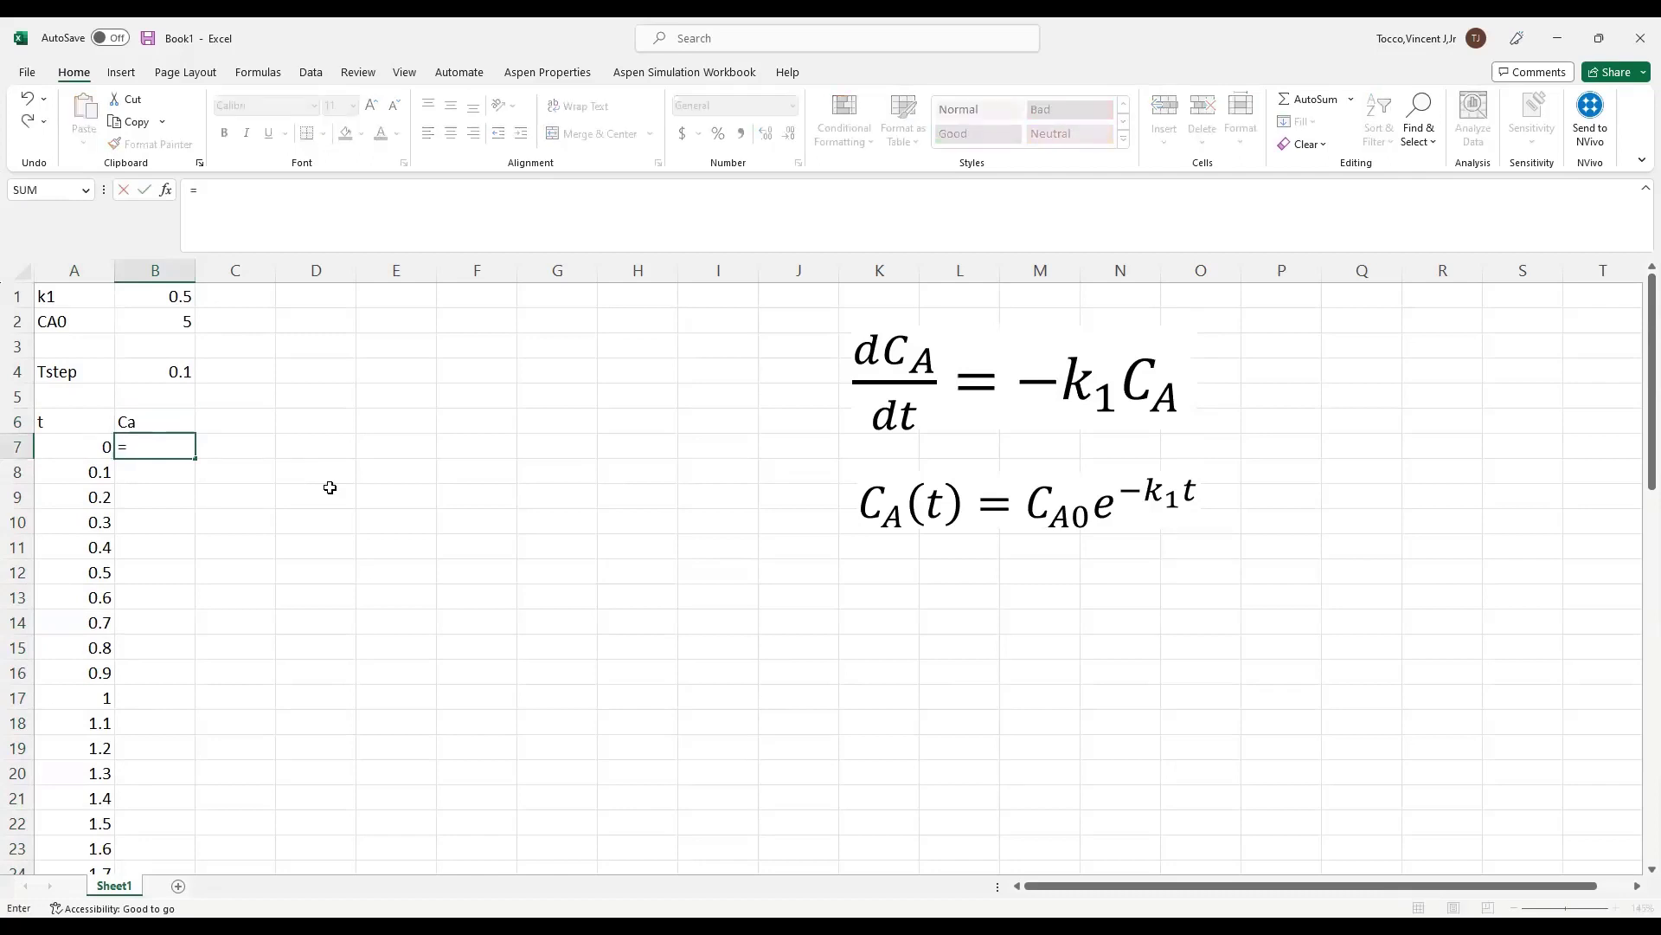
{"action": "left_click", "coordinate": [145, 327]}
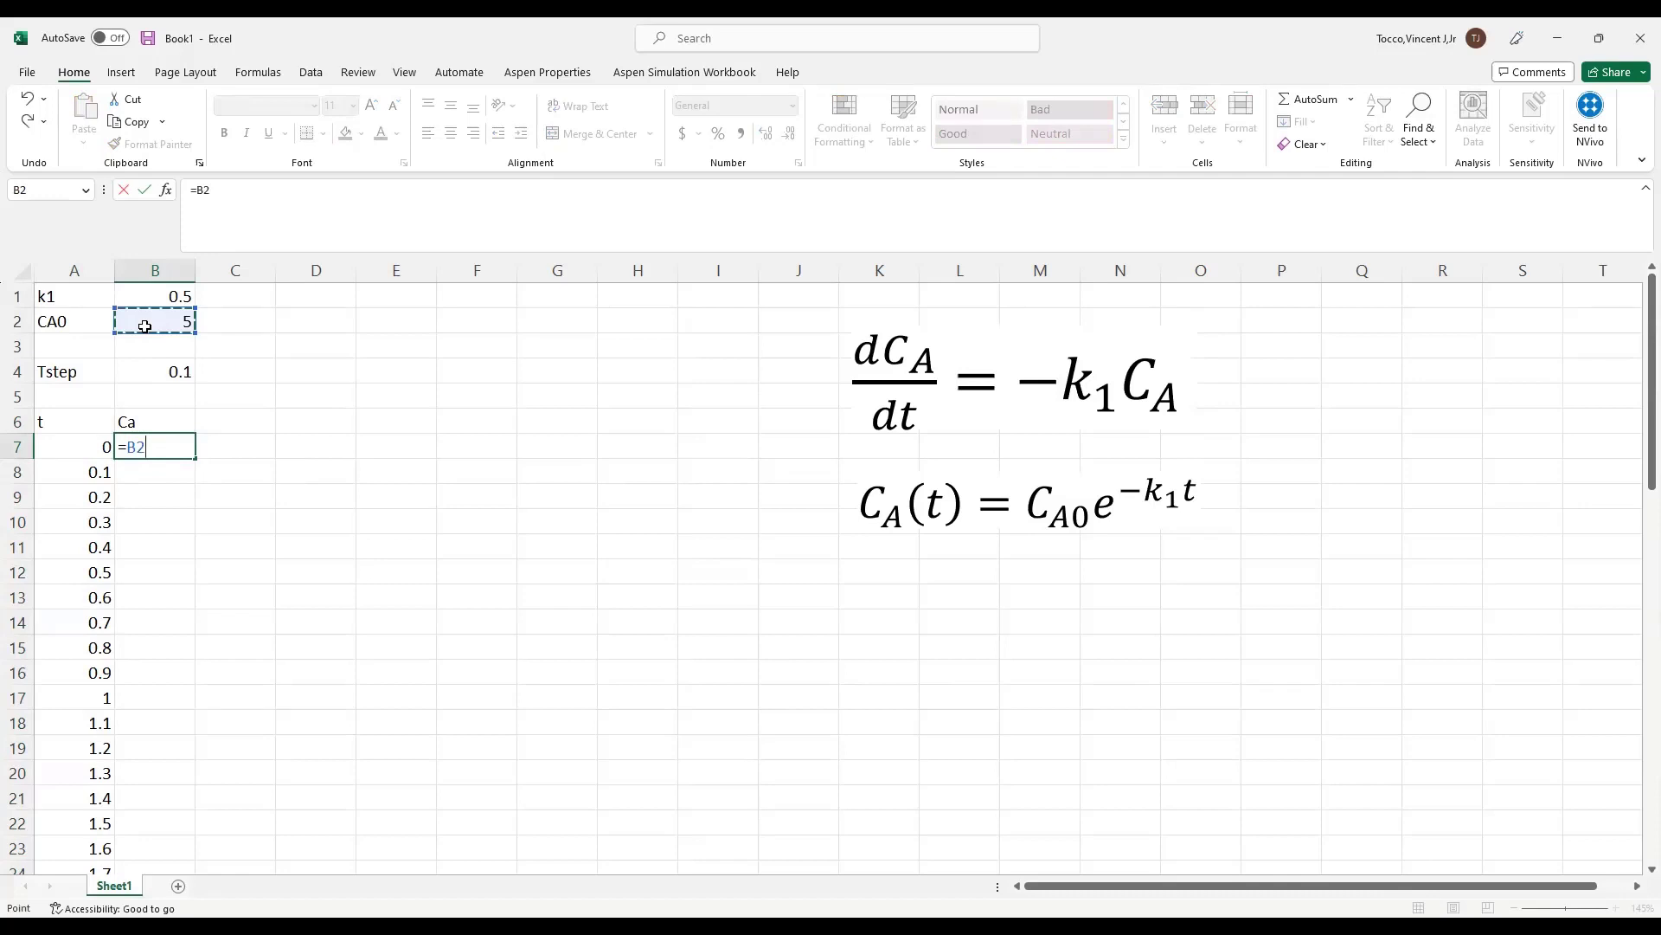
{"action": "key", "text": "Return"}
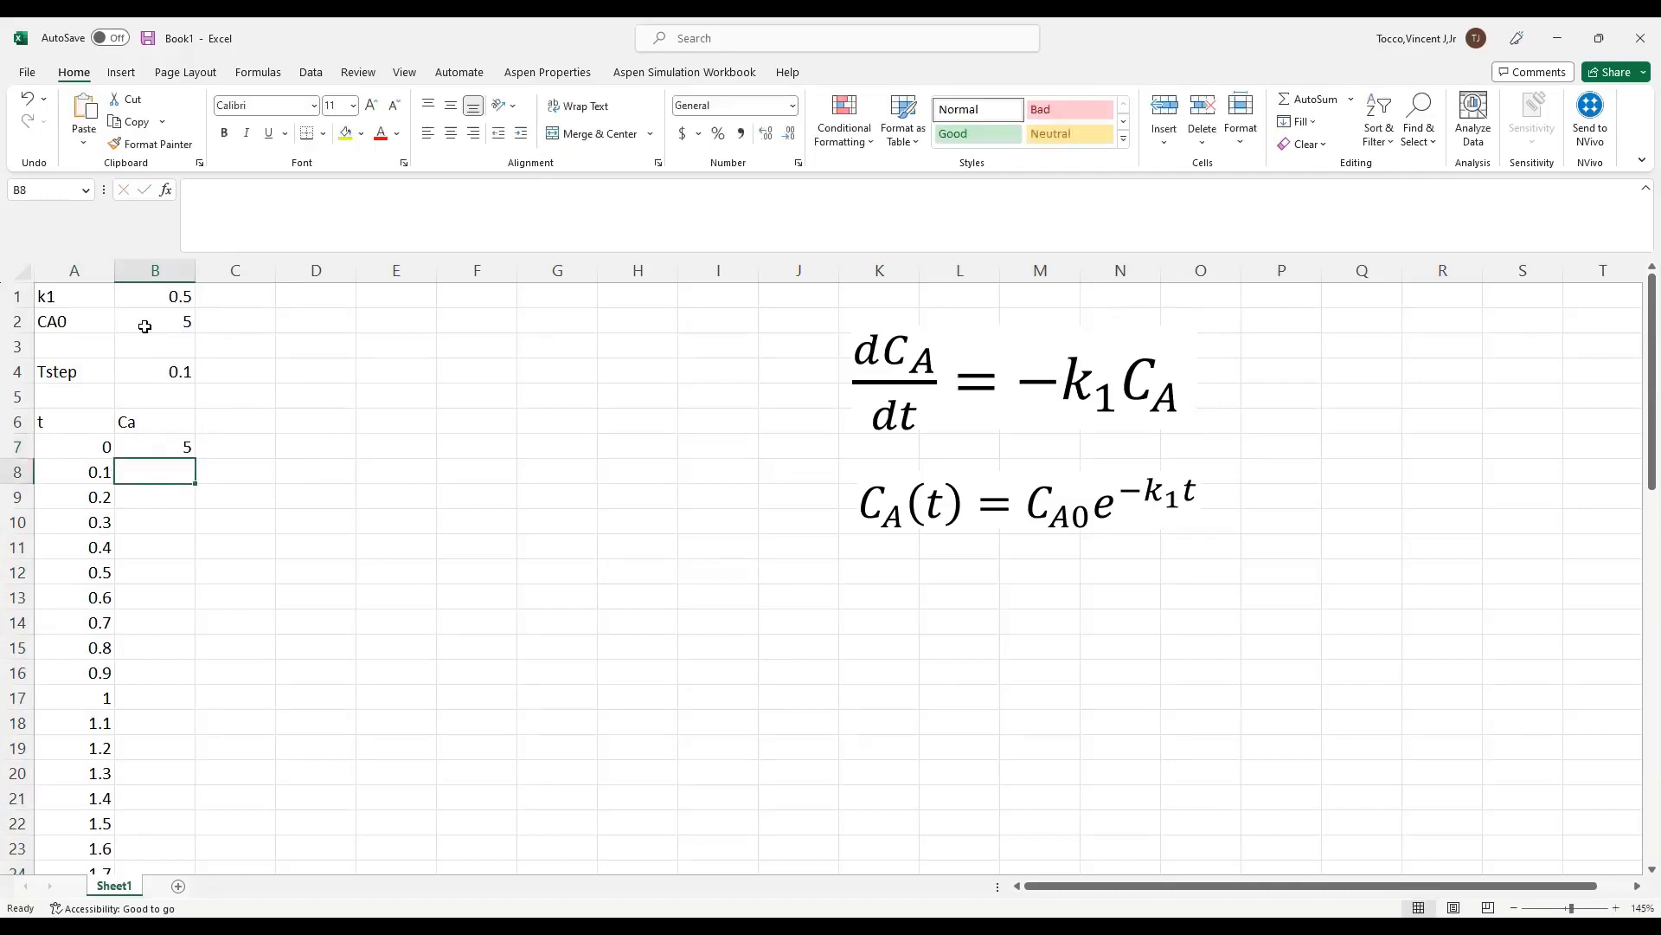
Add a dCa/dt header in cell C6
{"action": "key", "text": "Up"}
{"action": "key", "text": "Right"}
{"action": "key", "text": "Up"}
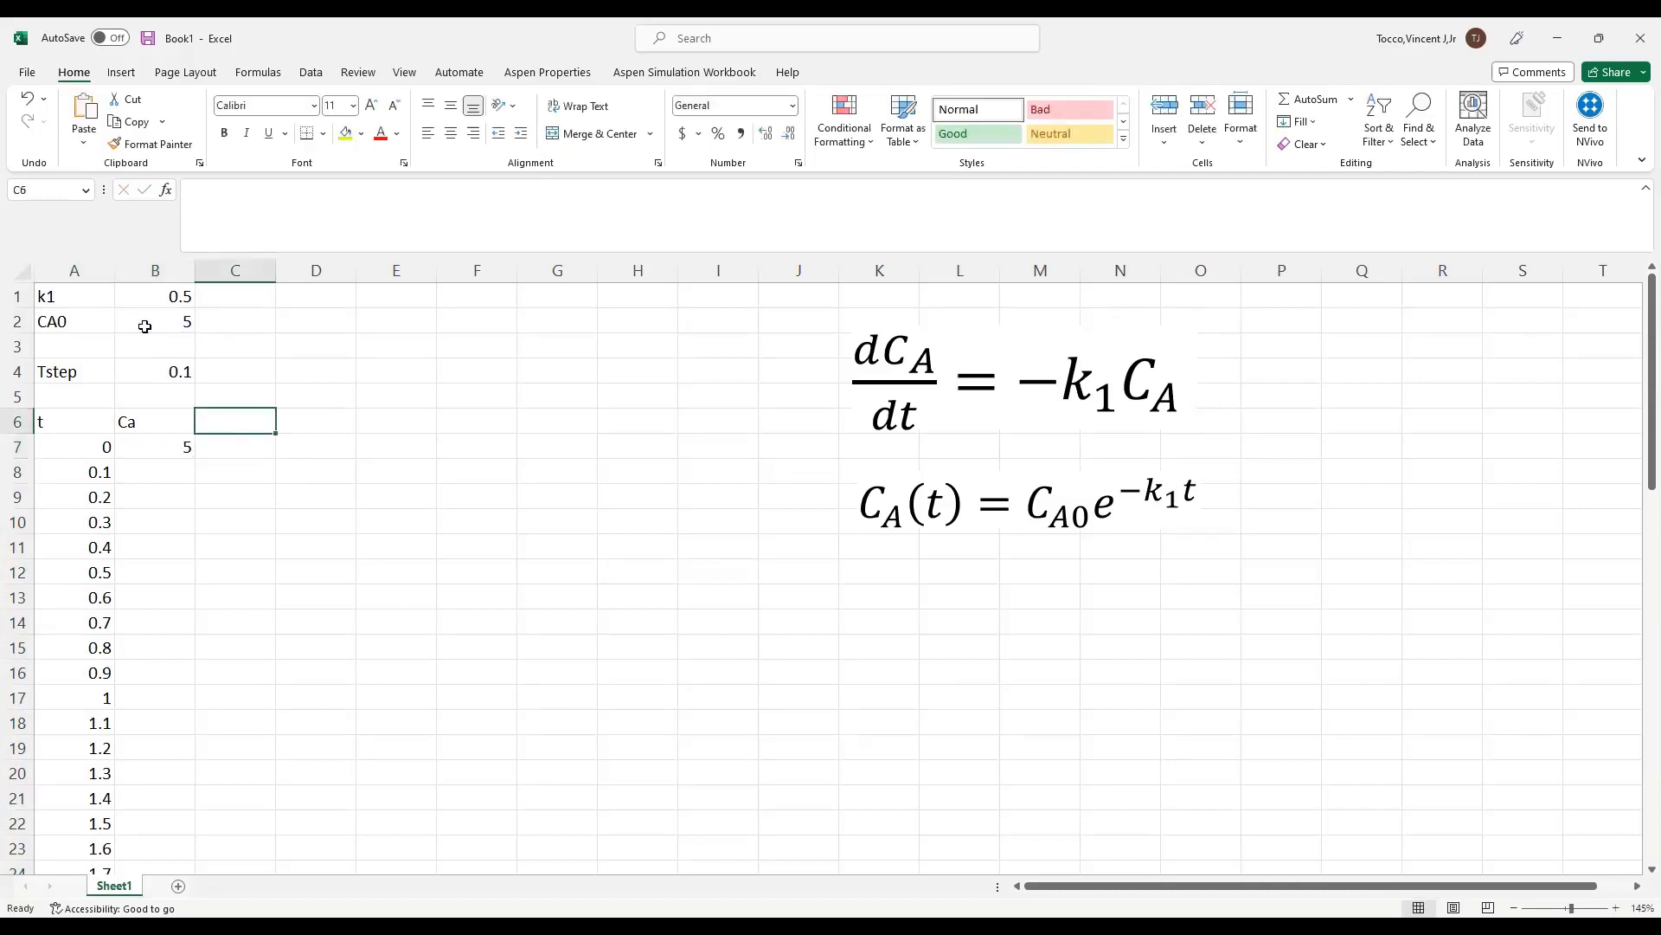
{"action": "type", "text": "d"}
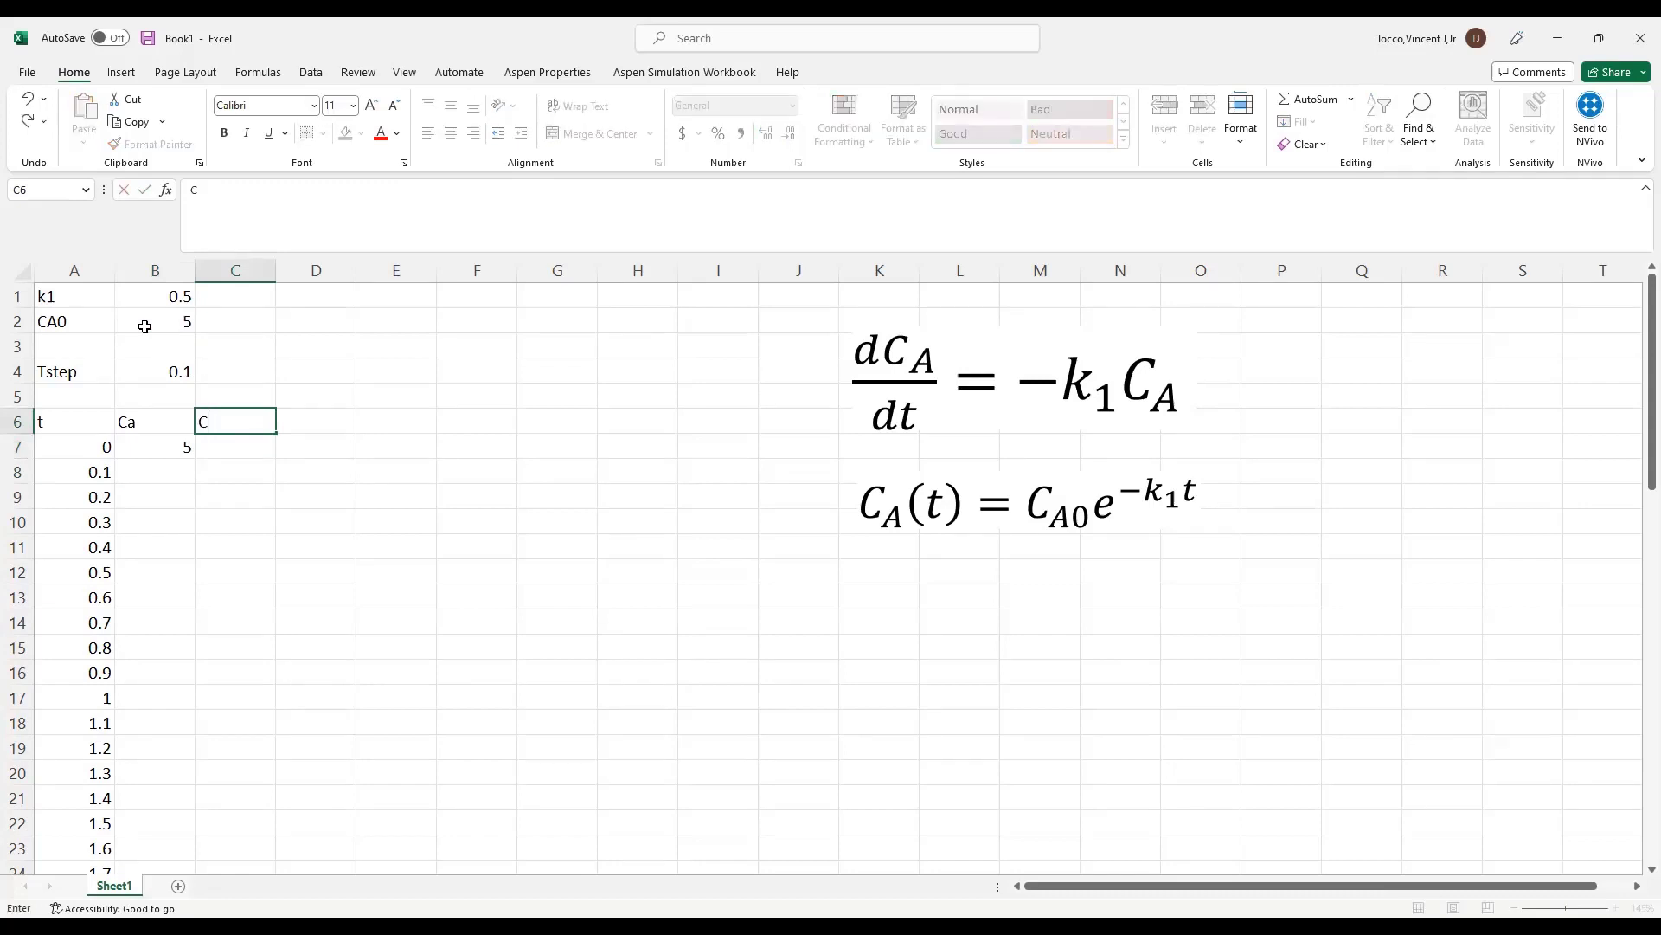
{"action": "key", "text": "BackSpace"}
{"action": "type", "text": "dCa/dt"}
{"action": "key", "text": "Return"}
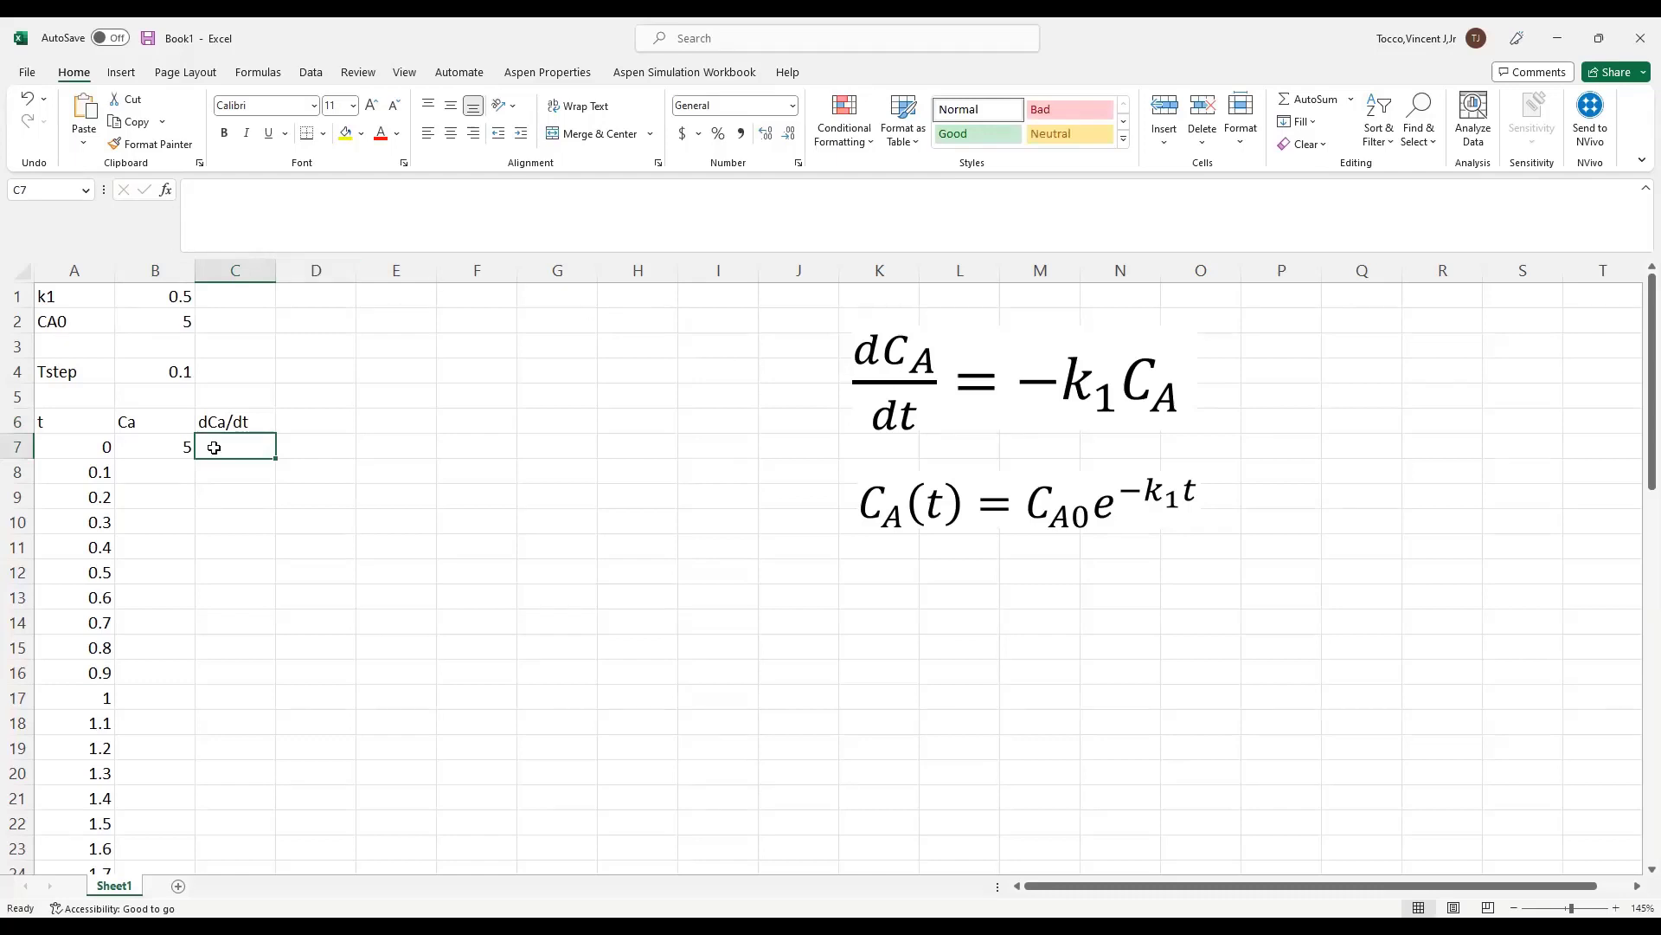
Enter =-$B$1*B7 in C7, giving -2.5
{"action": "type", "text": "="}
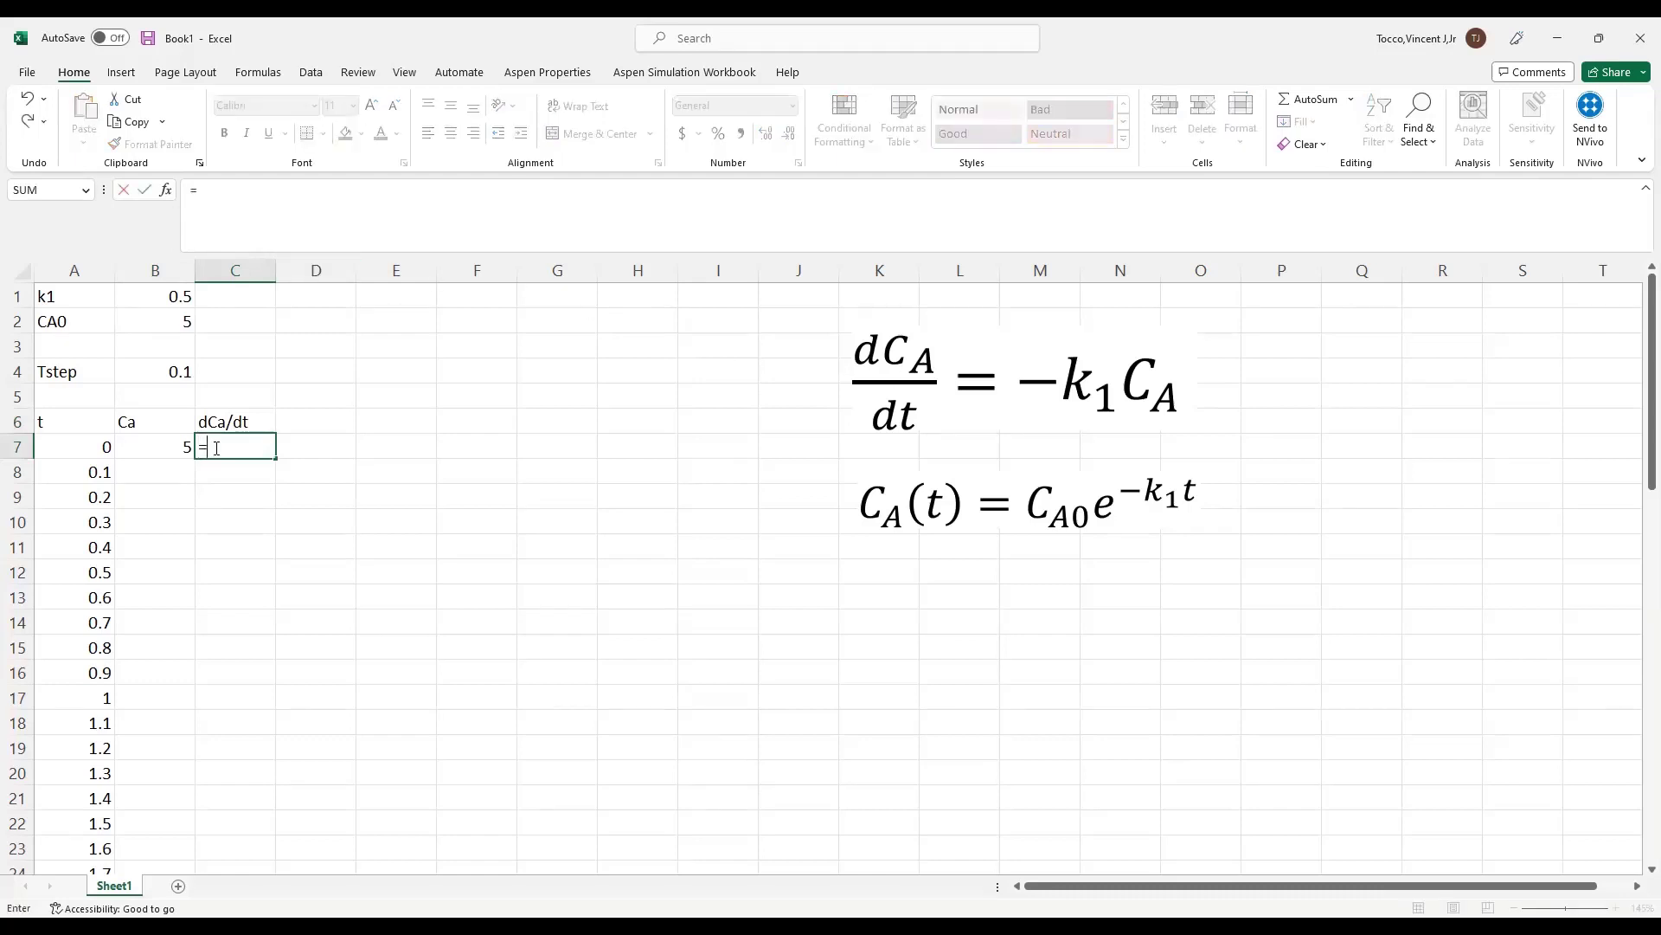
{"action": "type", "text": "-"}
{"action": "left_click", "coordinate": [153, 294]}
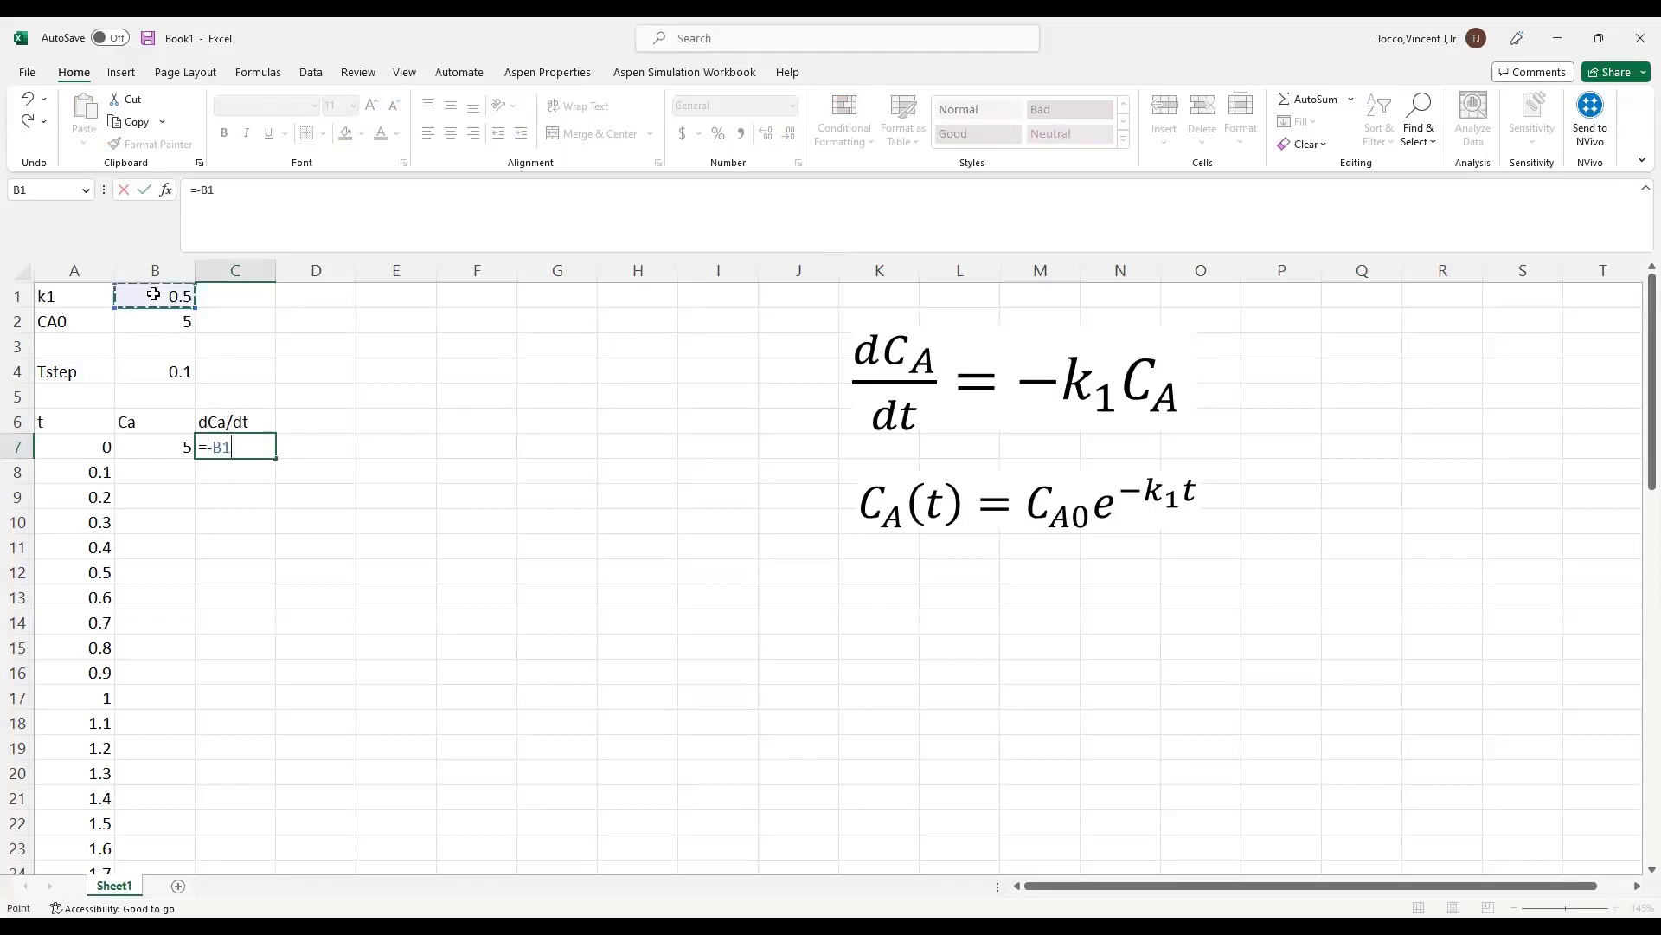
{"action": "key", "text": "F4"}
{"action": "type", "text": "*"}
{"action": "left_click", "coordinate": [137, 446]}
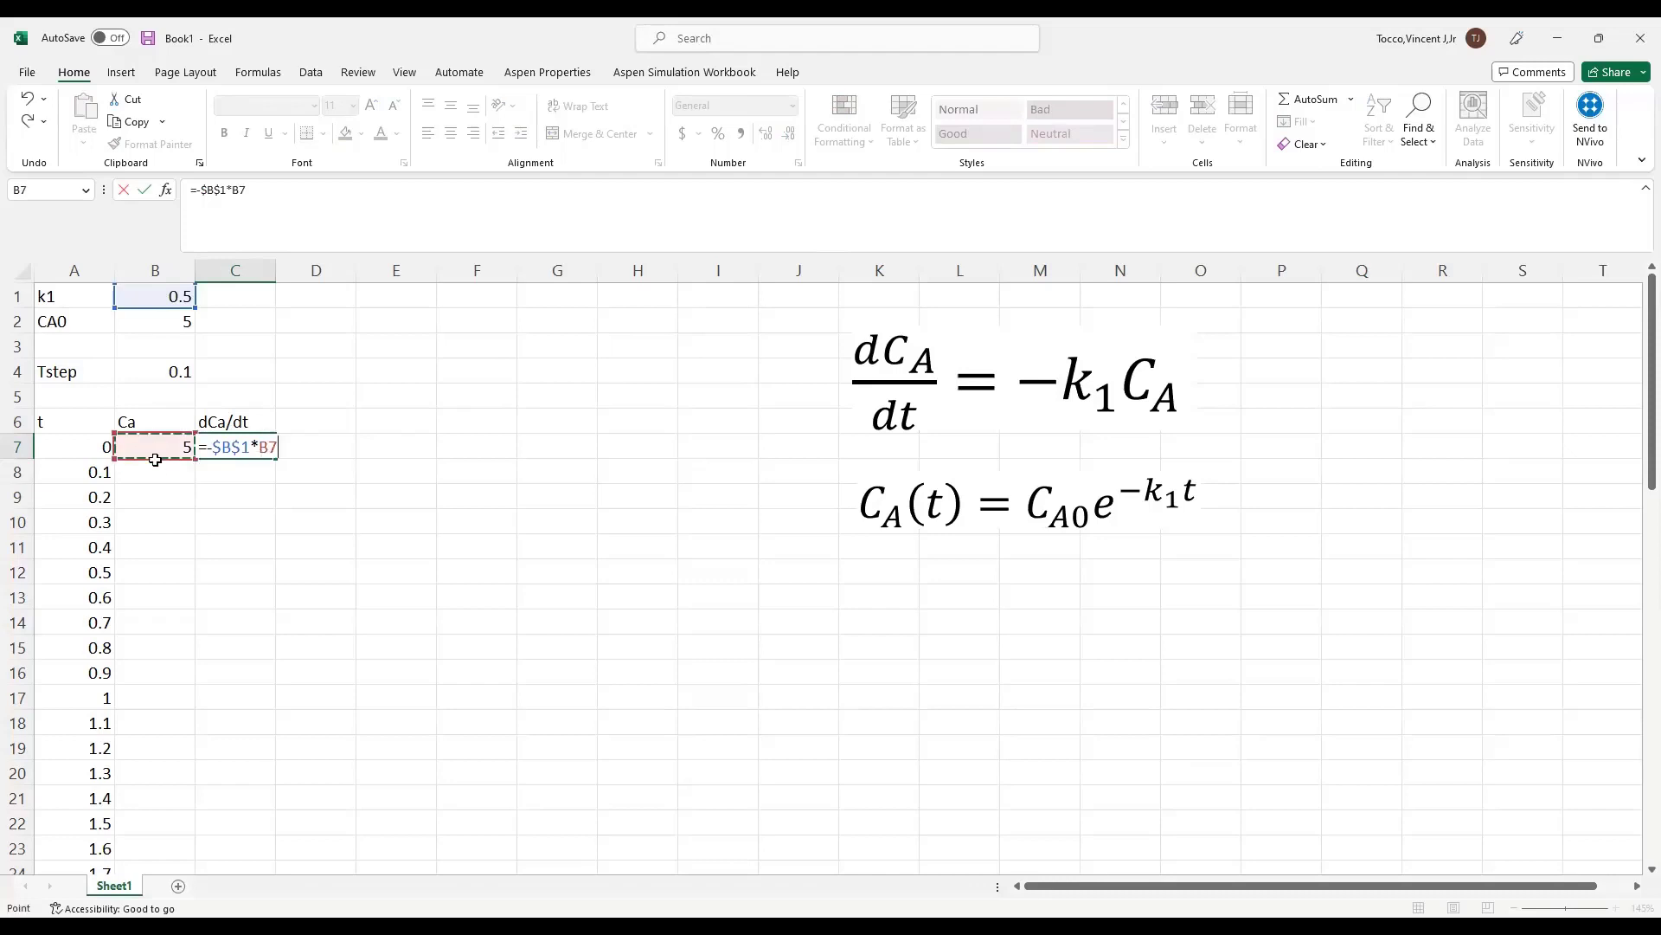
{"action": "key", "text": "Return"}
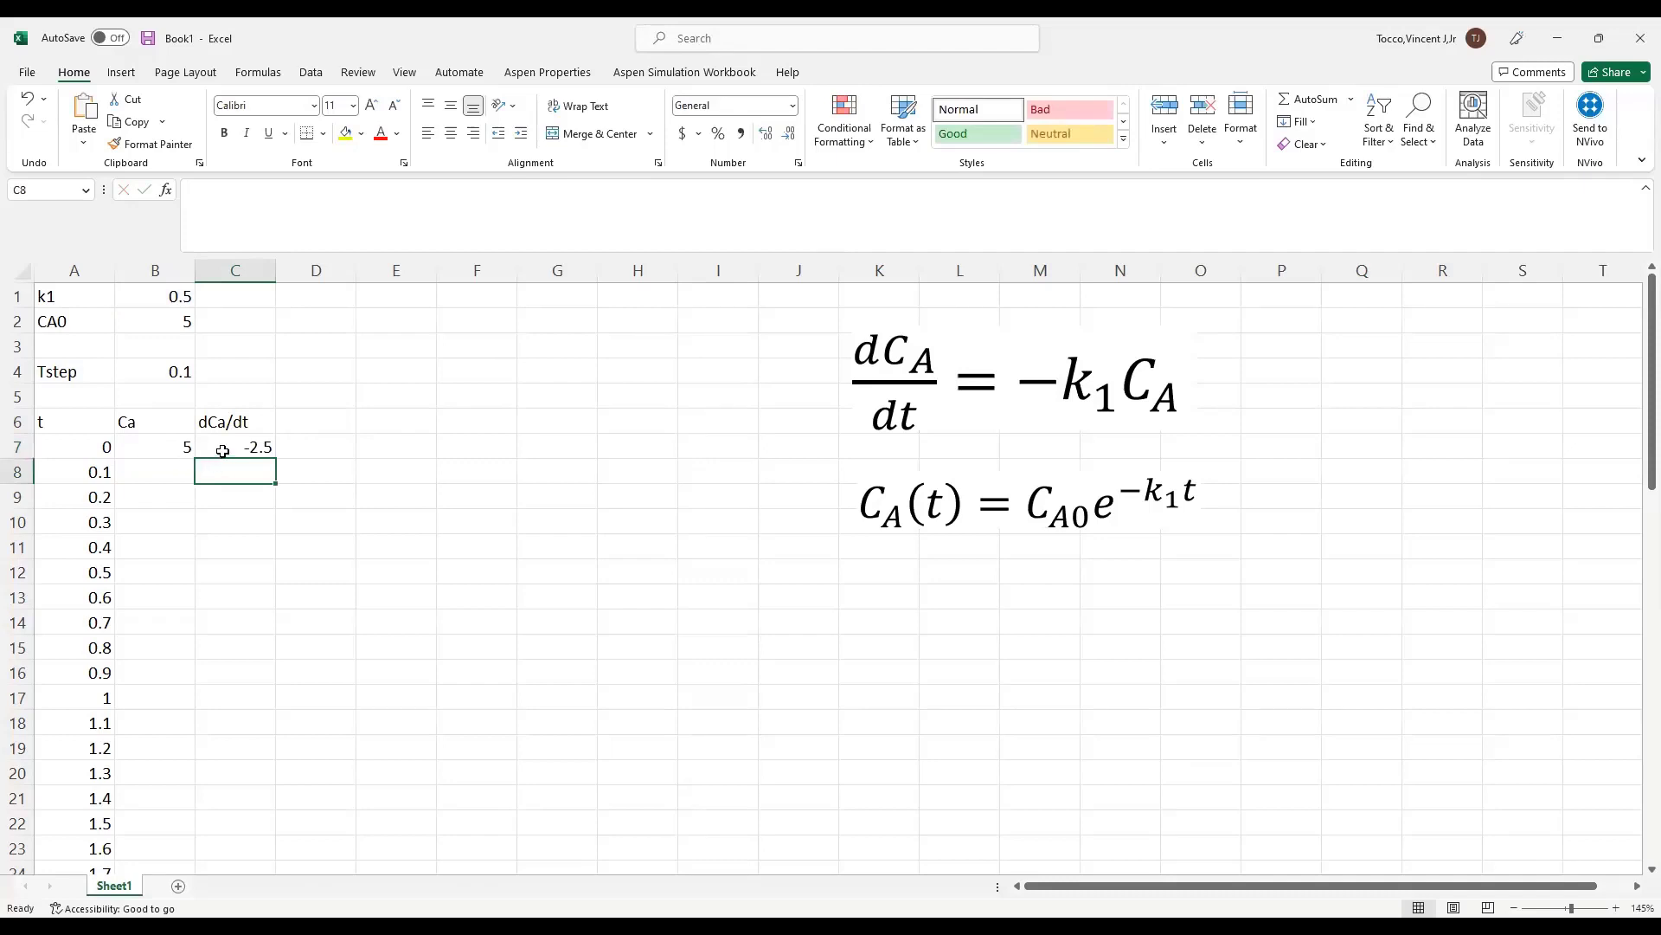
Enter the Euler formula =B7+C7*$B$4 in B8, giving 4.75
{"action": "left_click", "coordinate": [161, 469]}
{"action": "type", "text": "="}
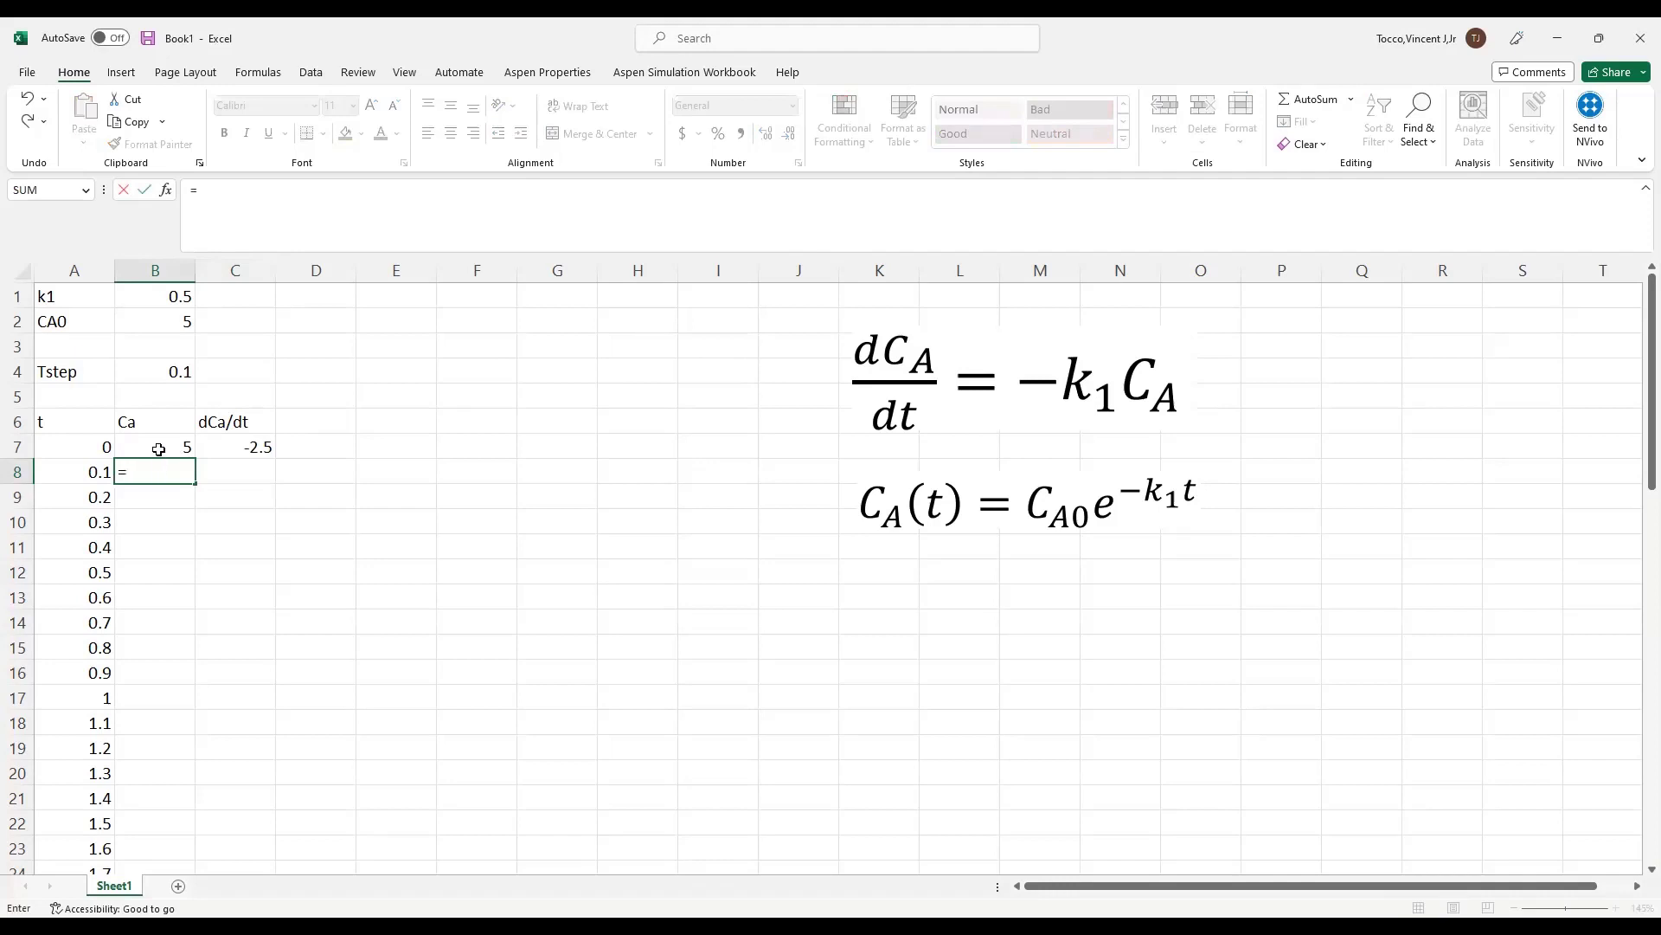
{"action": "left_click", "coordinate": [159, 449]}
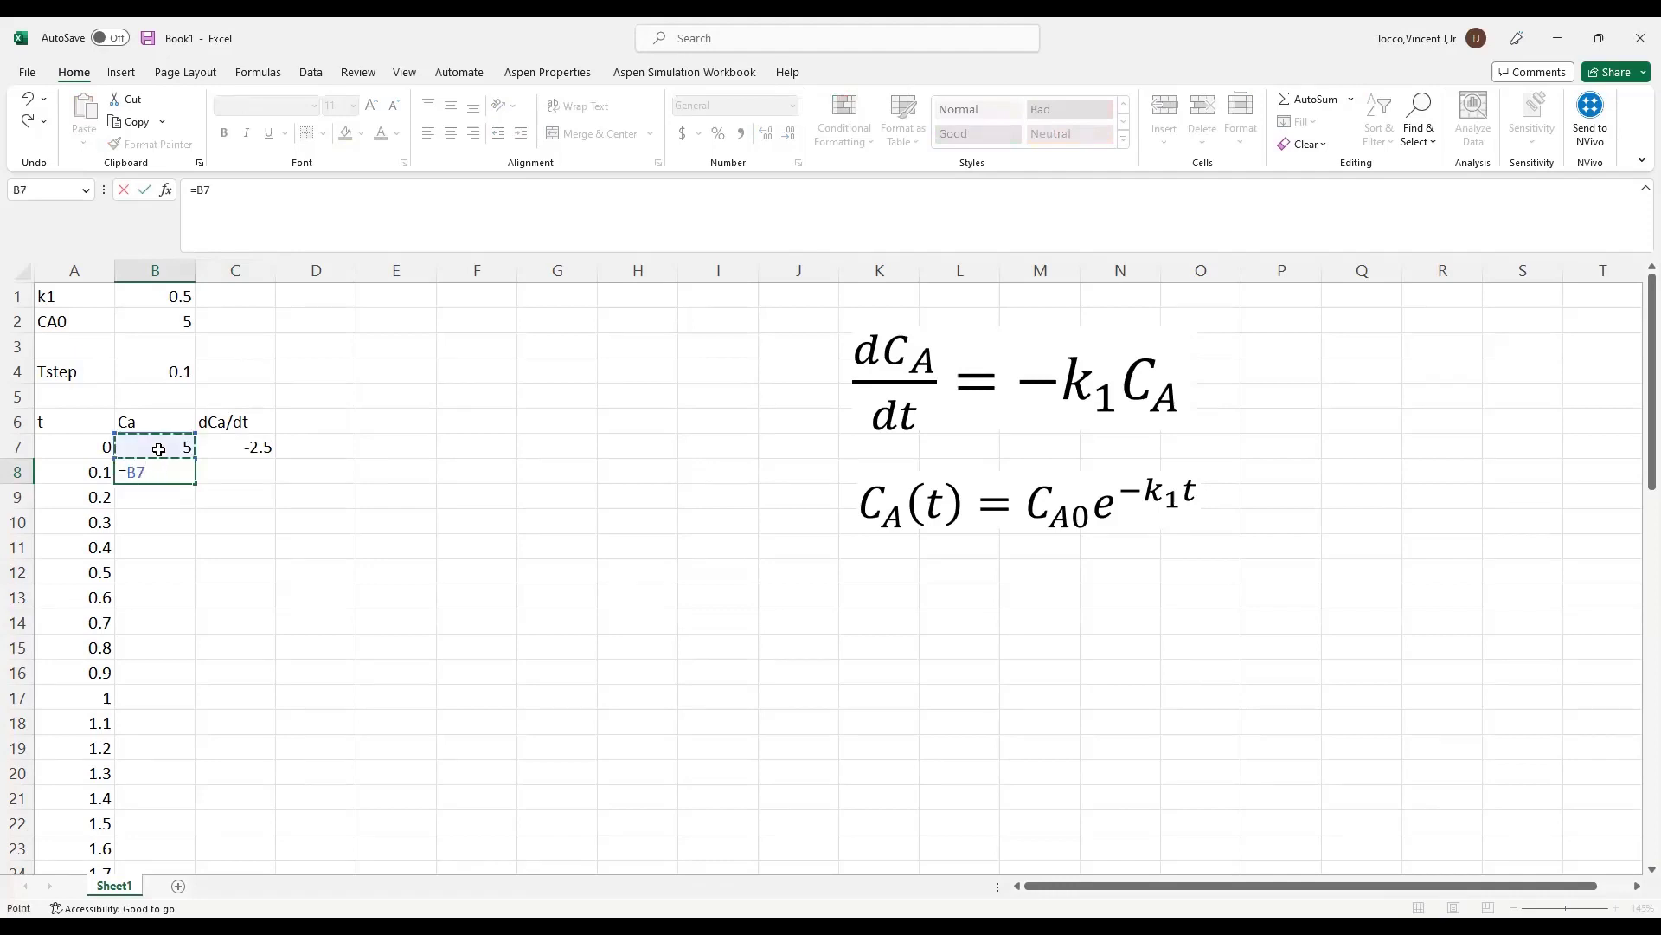
{"action": "type", "text": "+"}
{"action": "left_click", "coordinate": [218, 450]}
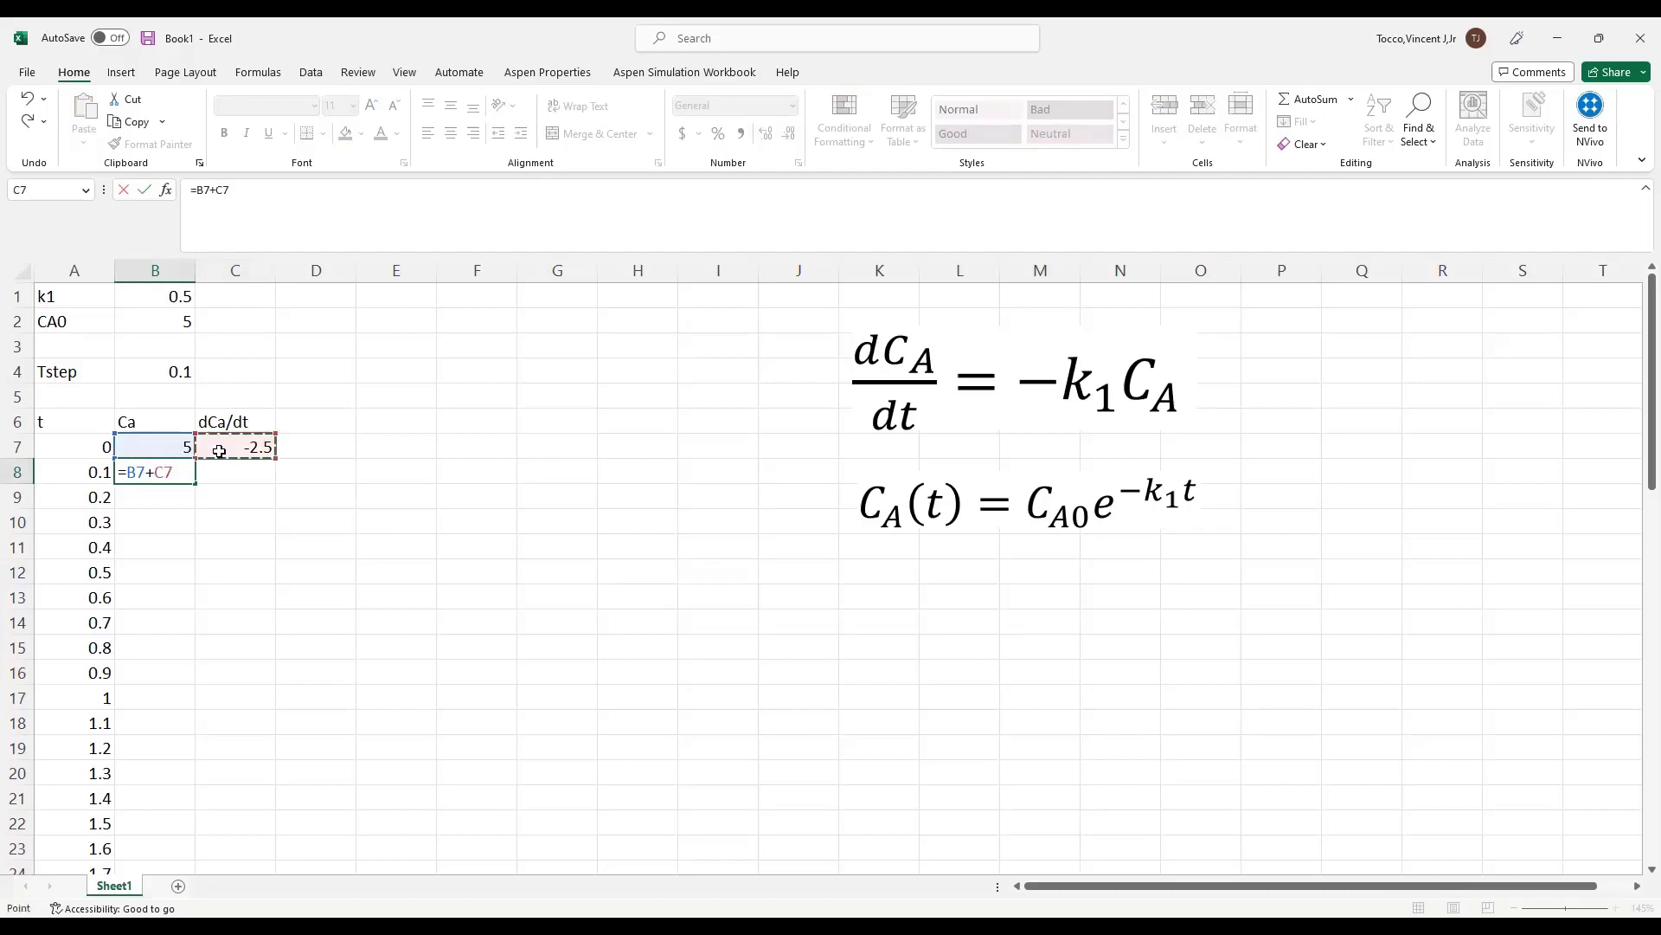
{"action": "type", "text": "*"}
{"action": "left_click", "coordinate": [151, 369]}
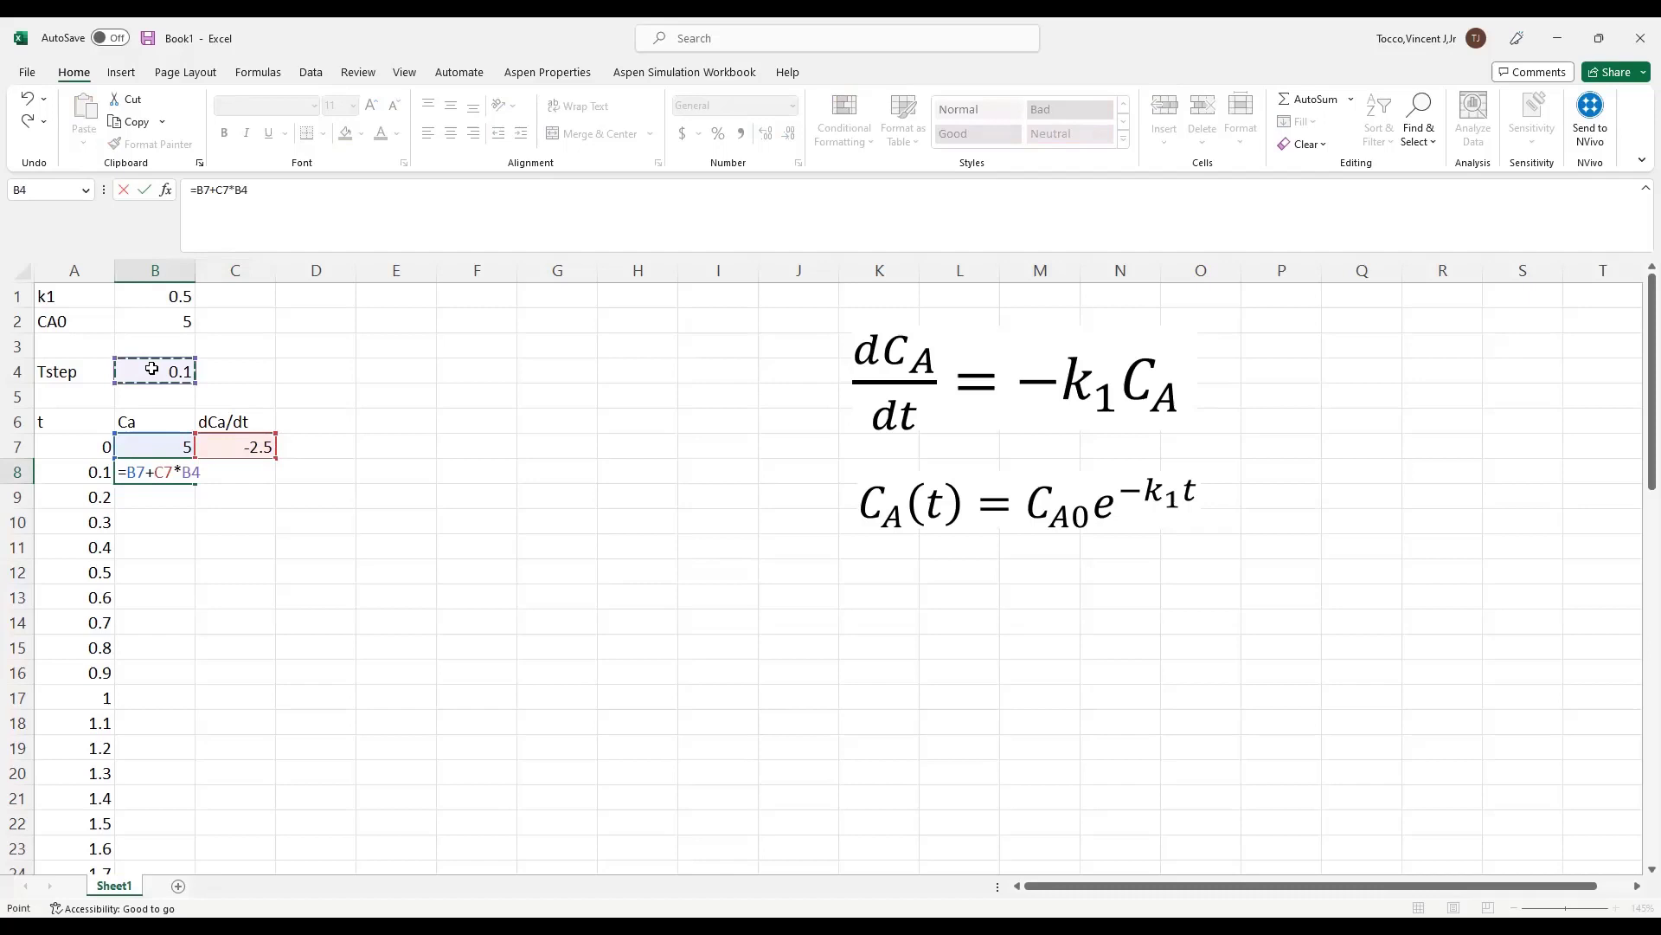
{"action": "key", "text": "F4"}
{"action": "key", "text": "ctrl+Return"}
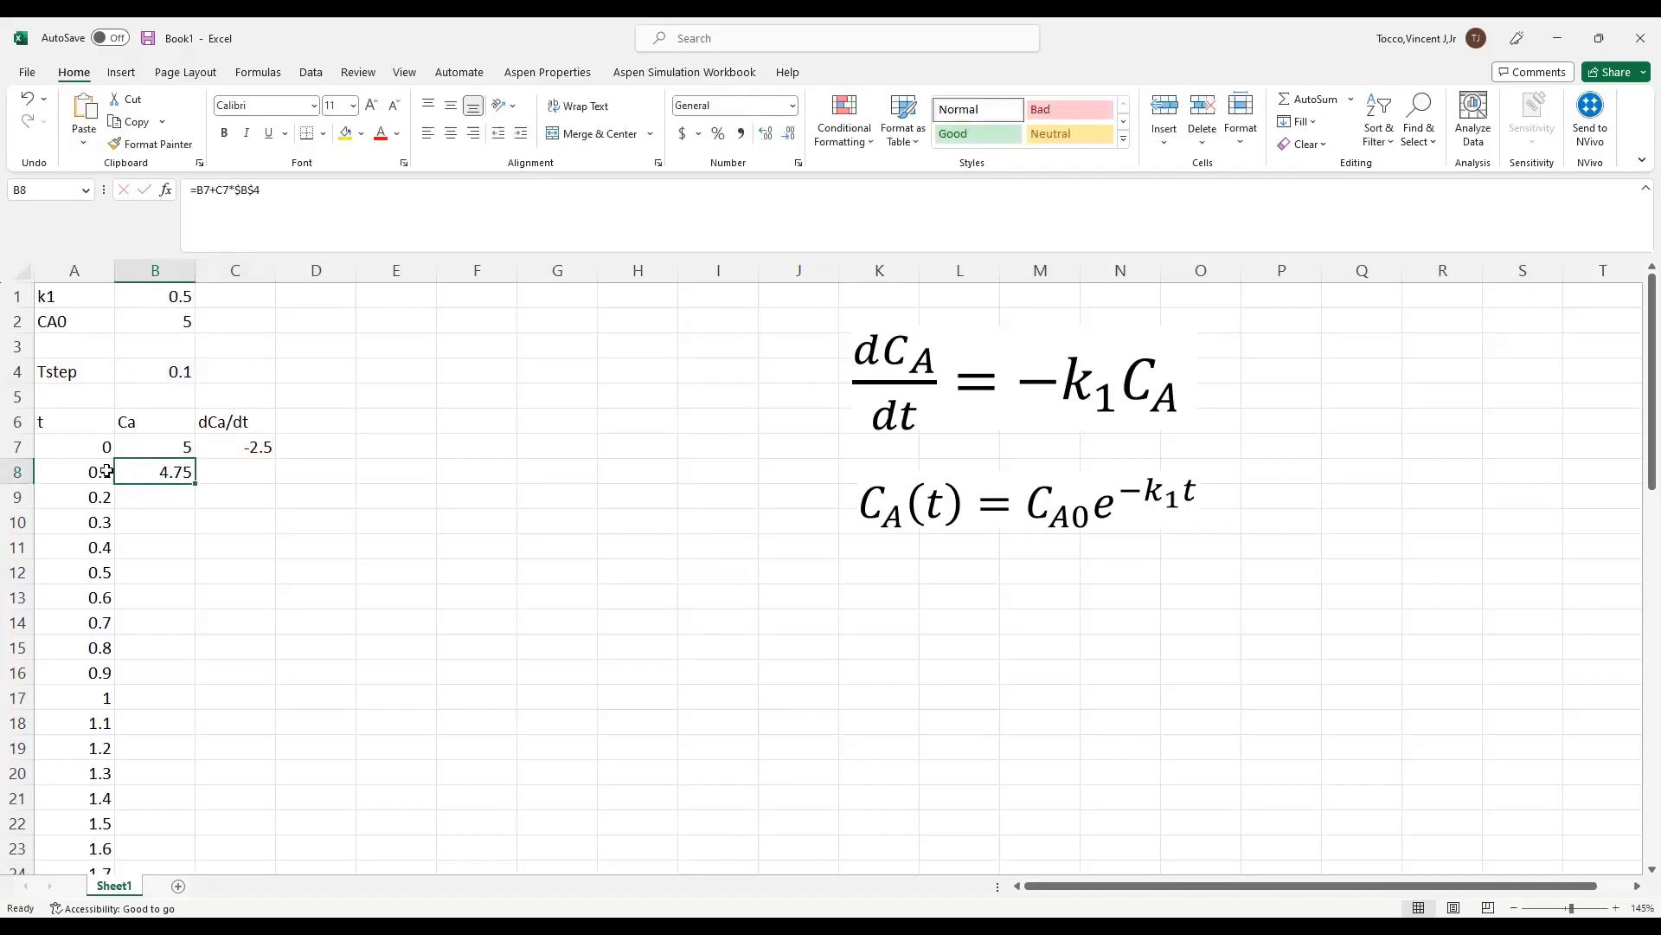
Fill the Ca and dCa/dt formulas down the whole table
{"action": "double_click", "coordinate": [196, 484]}
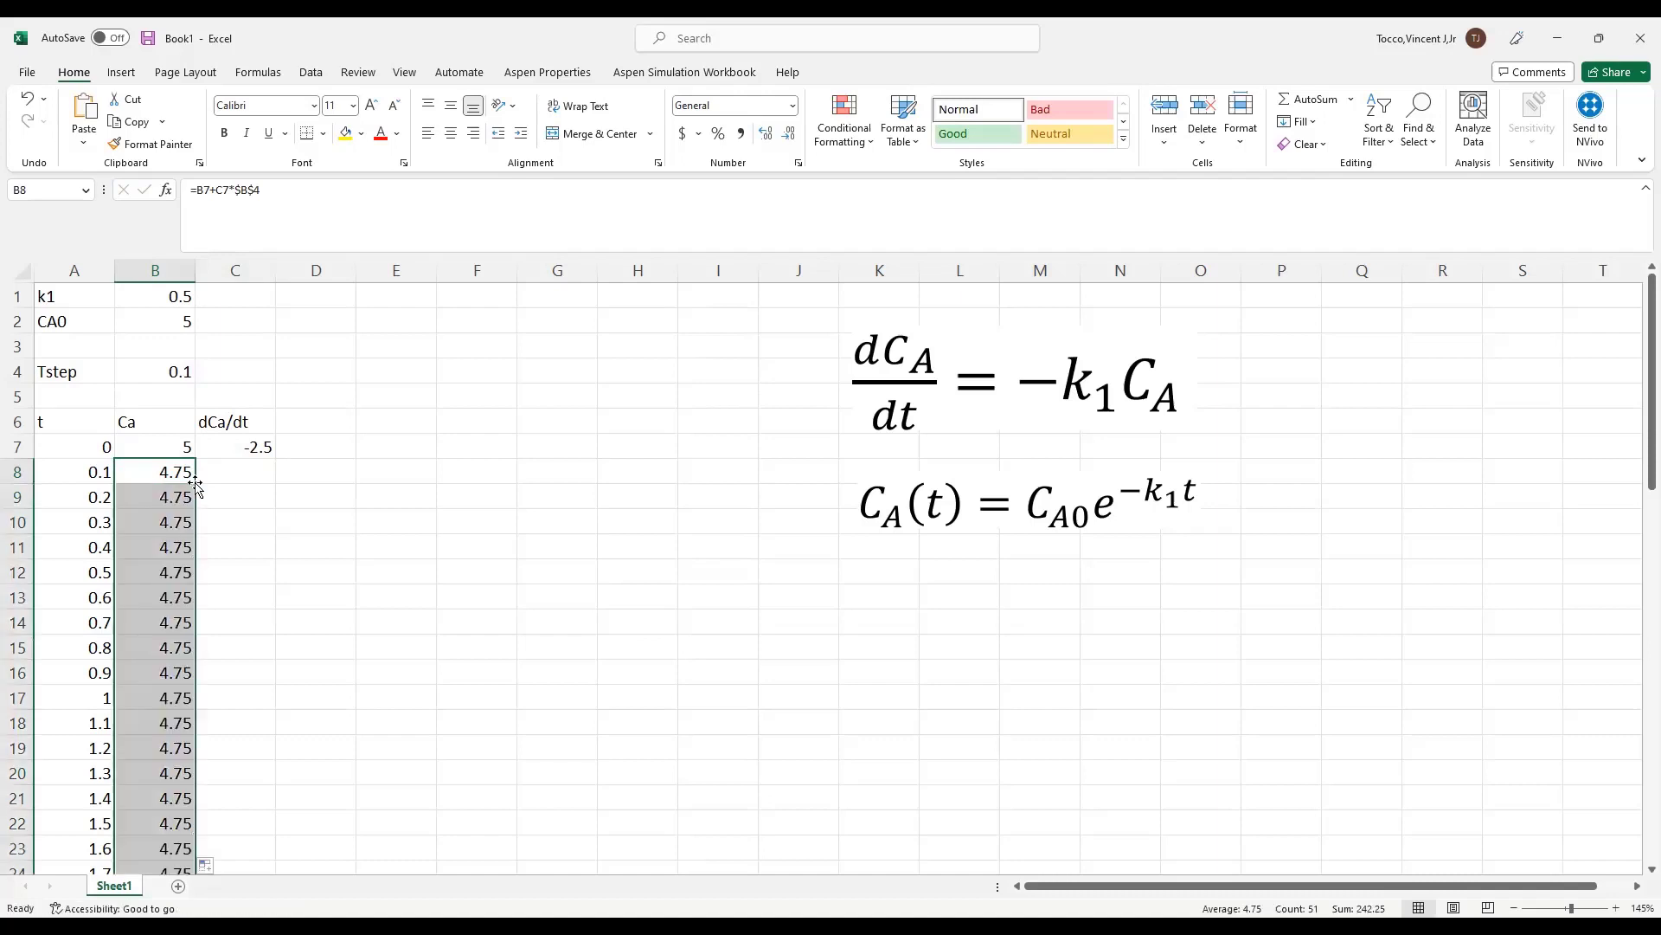
{"action": "left_click", "coordinate": [235, 453]}
{"action": "double_click", "coordinate": [276, 456]}
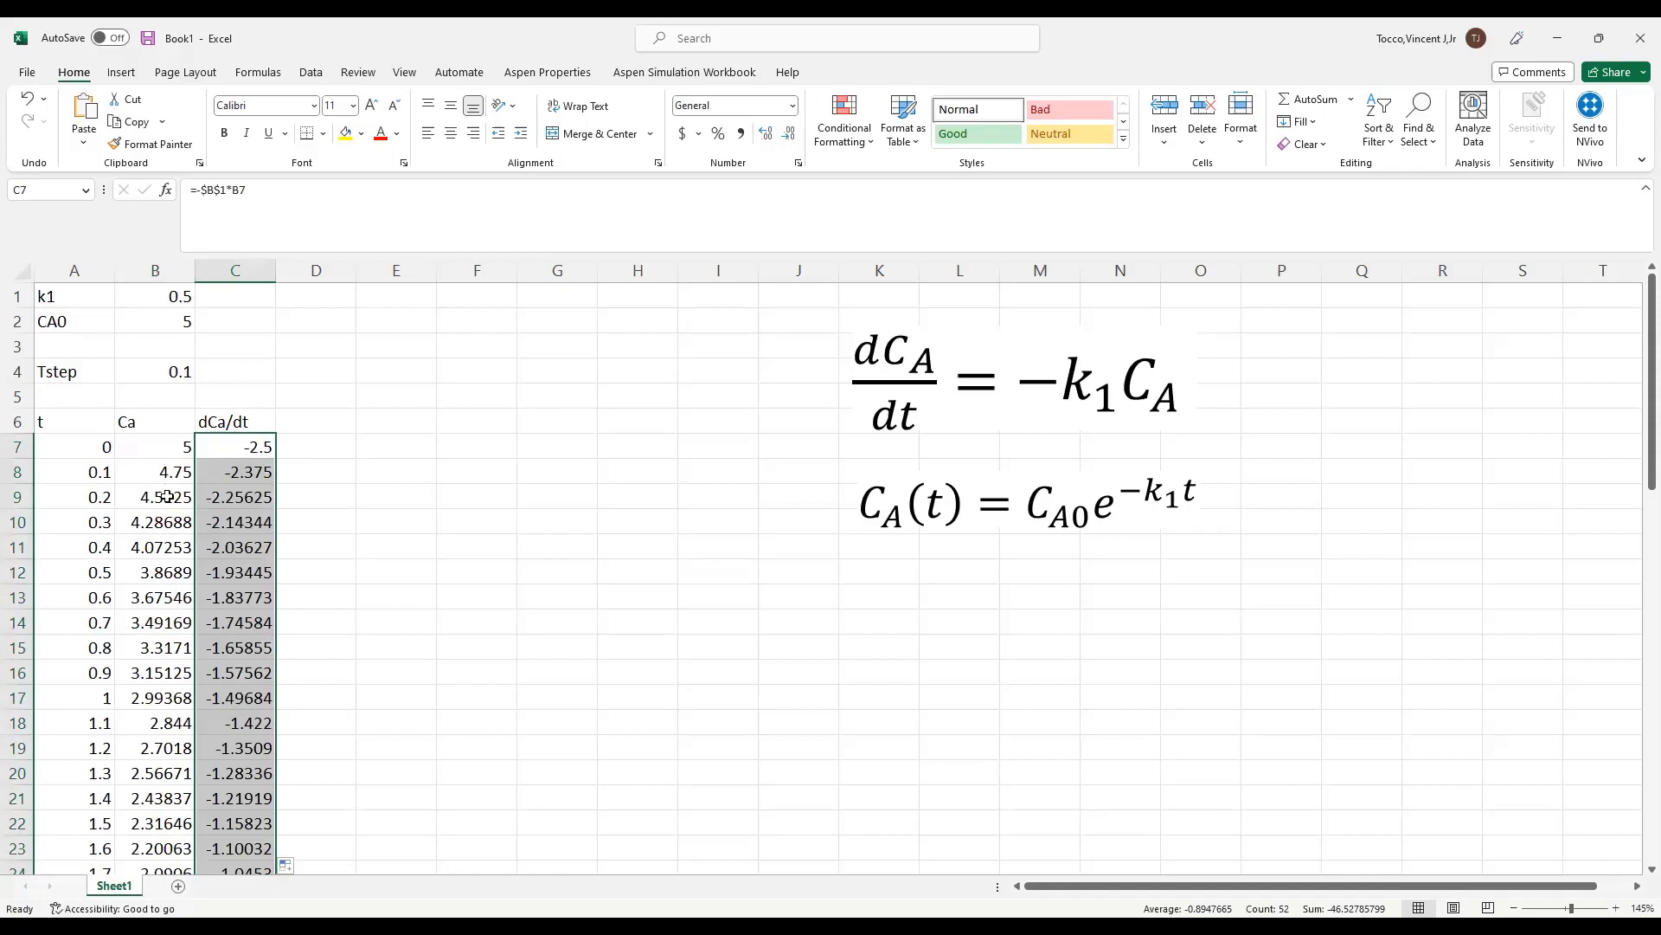
Add a Ca(t) header in cell D6
{"action": "left_click", "coordinate": [309, 427]}
{"action": "type", "text": "dCa"}
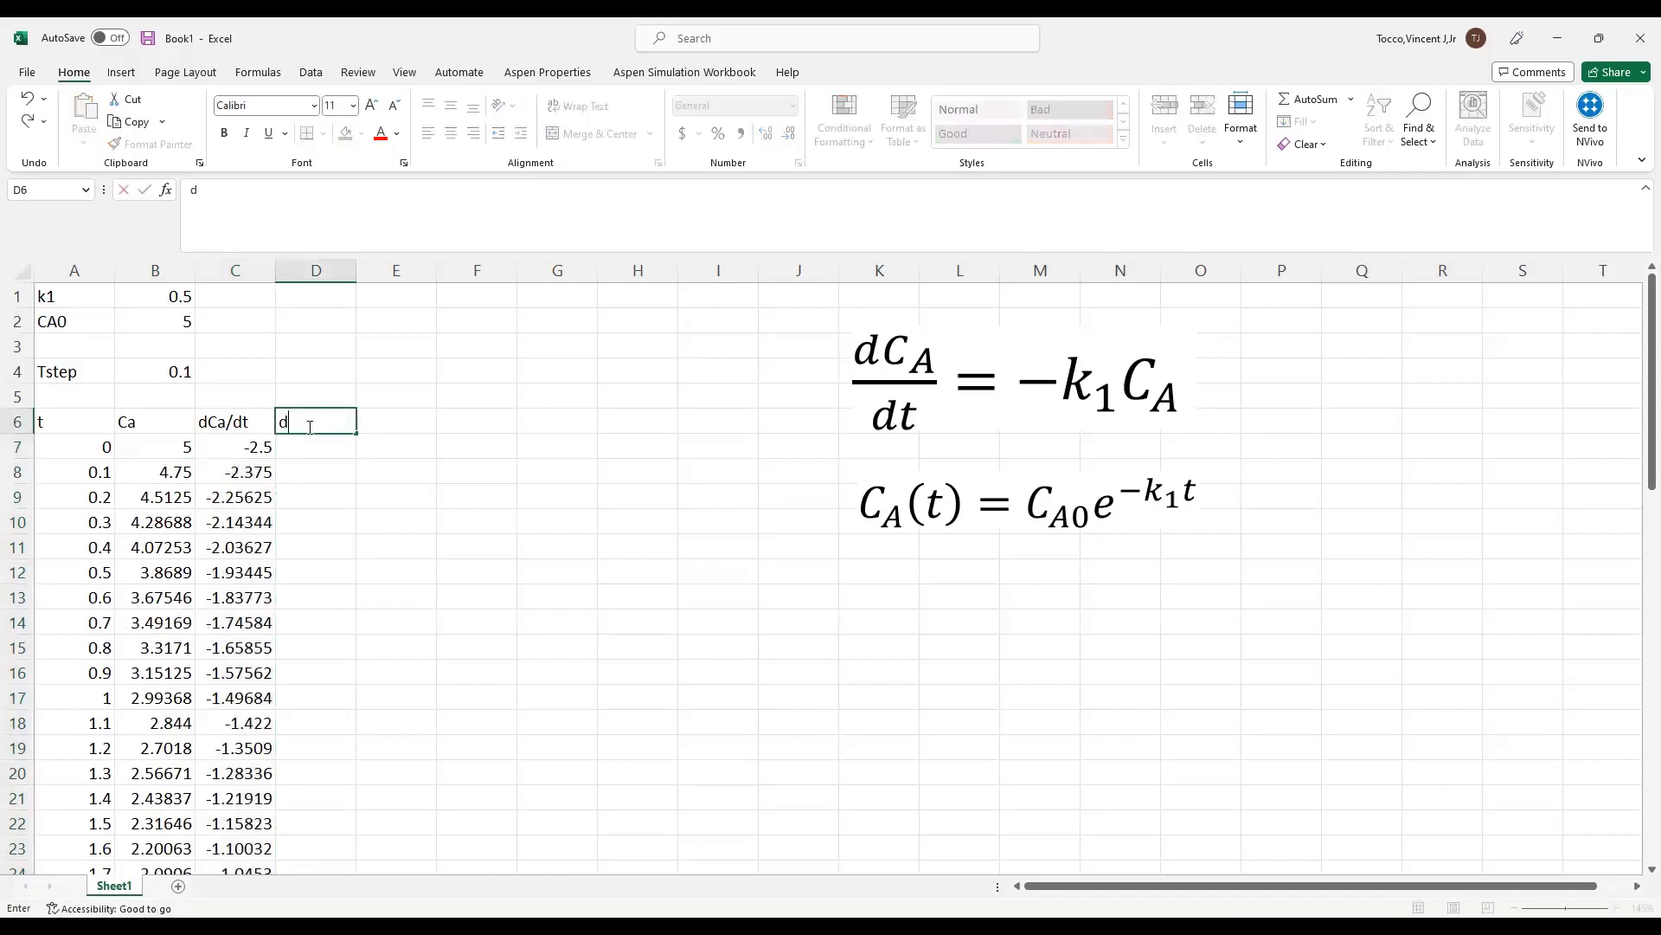
{"action": "key", "text": "BackSpace"}
{"action": "key", "text": "BackSpace"}
{"action": "key", "text": "BackSpace"}
{"action": "type", "text": "Ca(t)"}
{"action": "key", "text": "Return"}
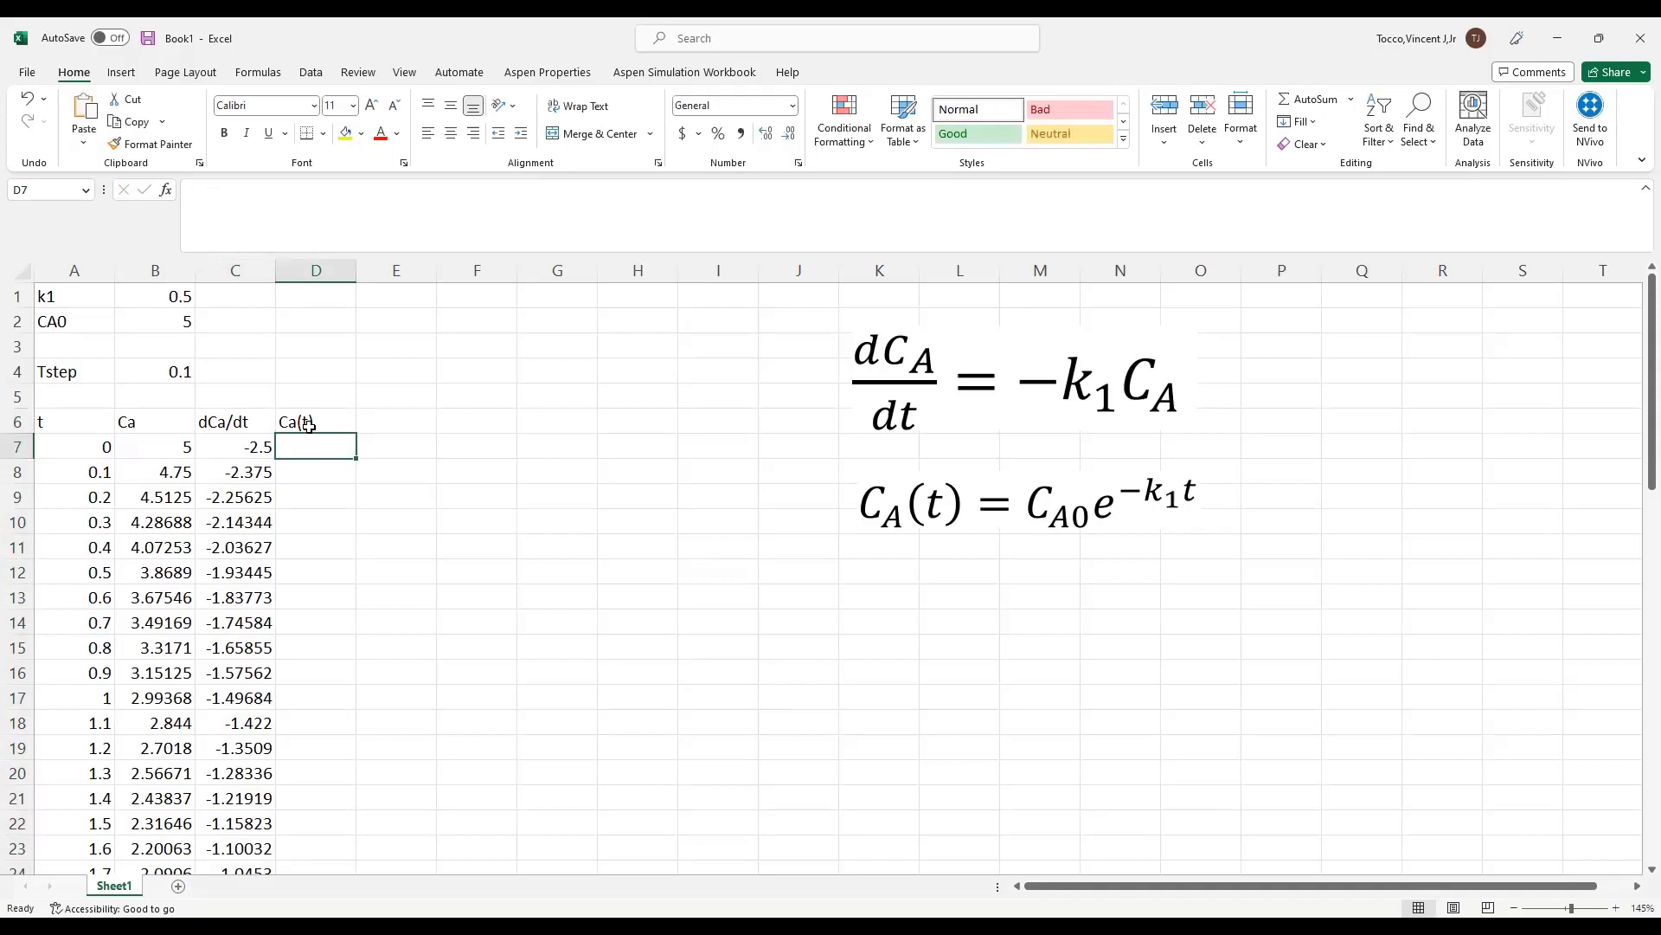
Enter =$B$2*EXP(-$B$1*A7) in D7 and fill it down column D
{"action": "type", "text": "="}
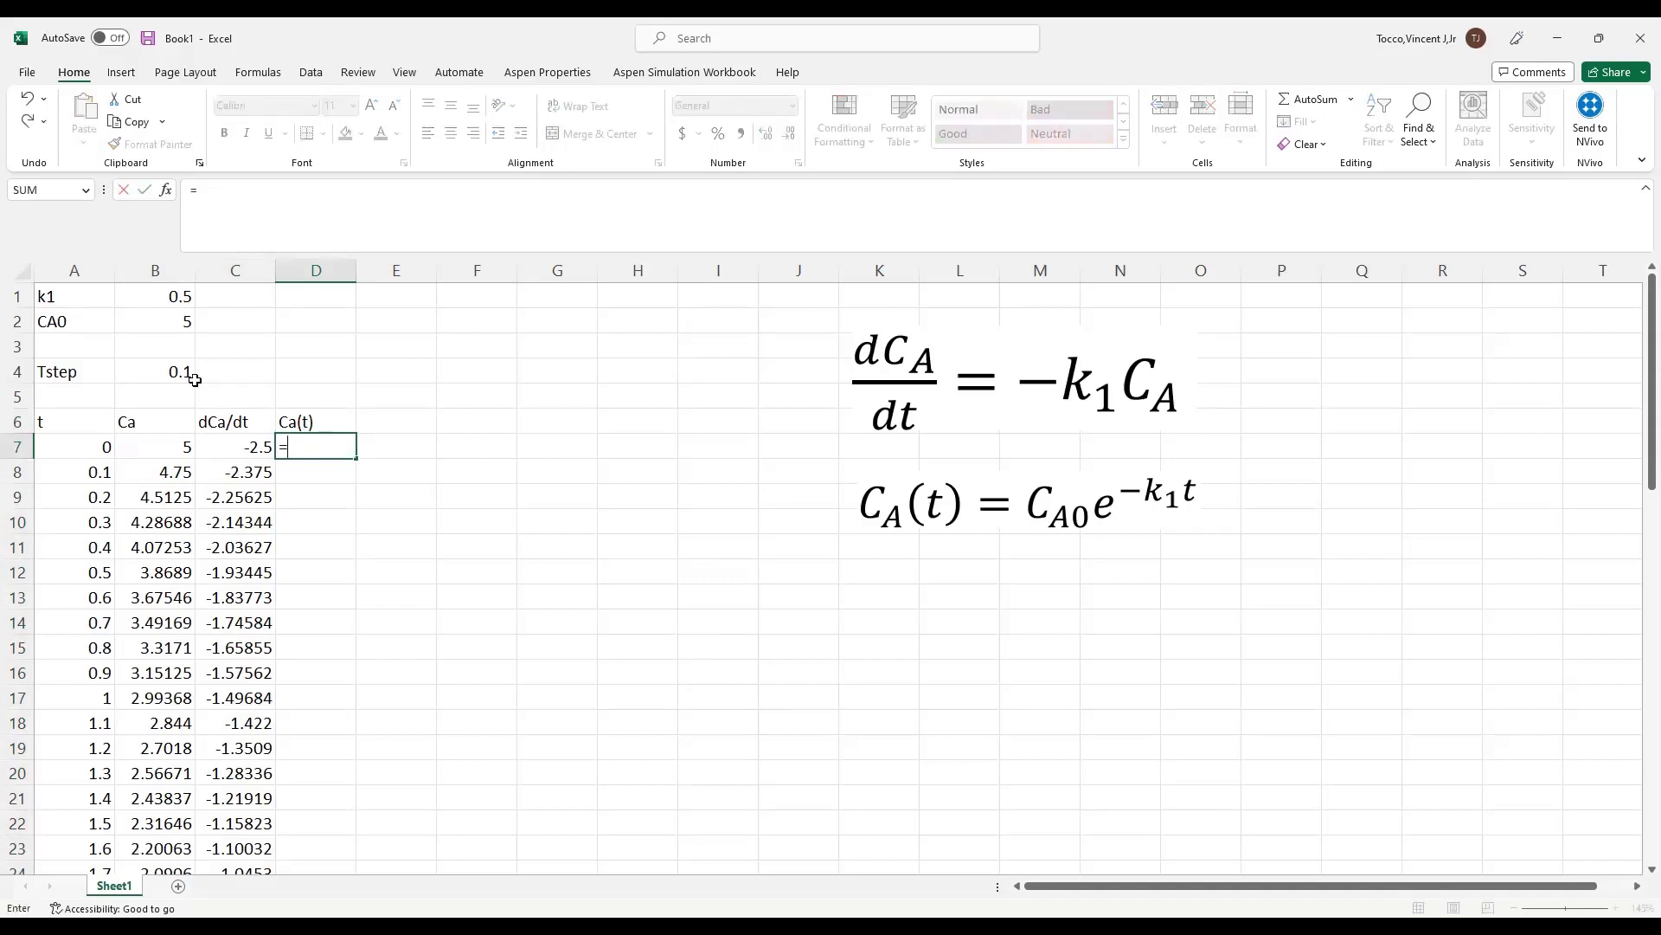
{"action": "left_click", "coordinate": [167, 318]}
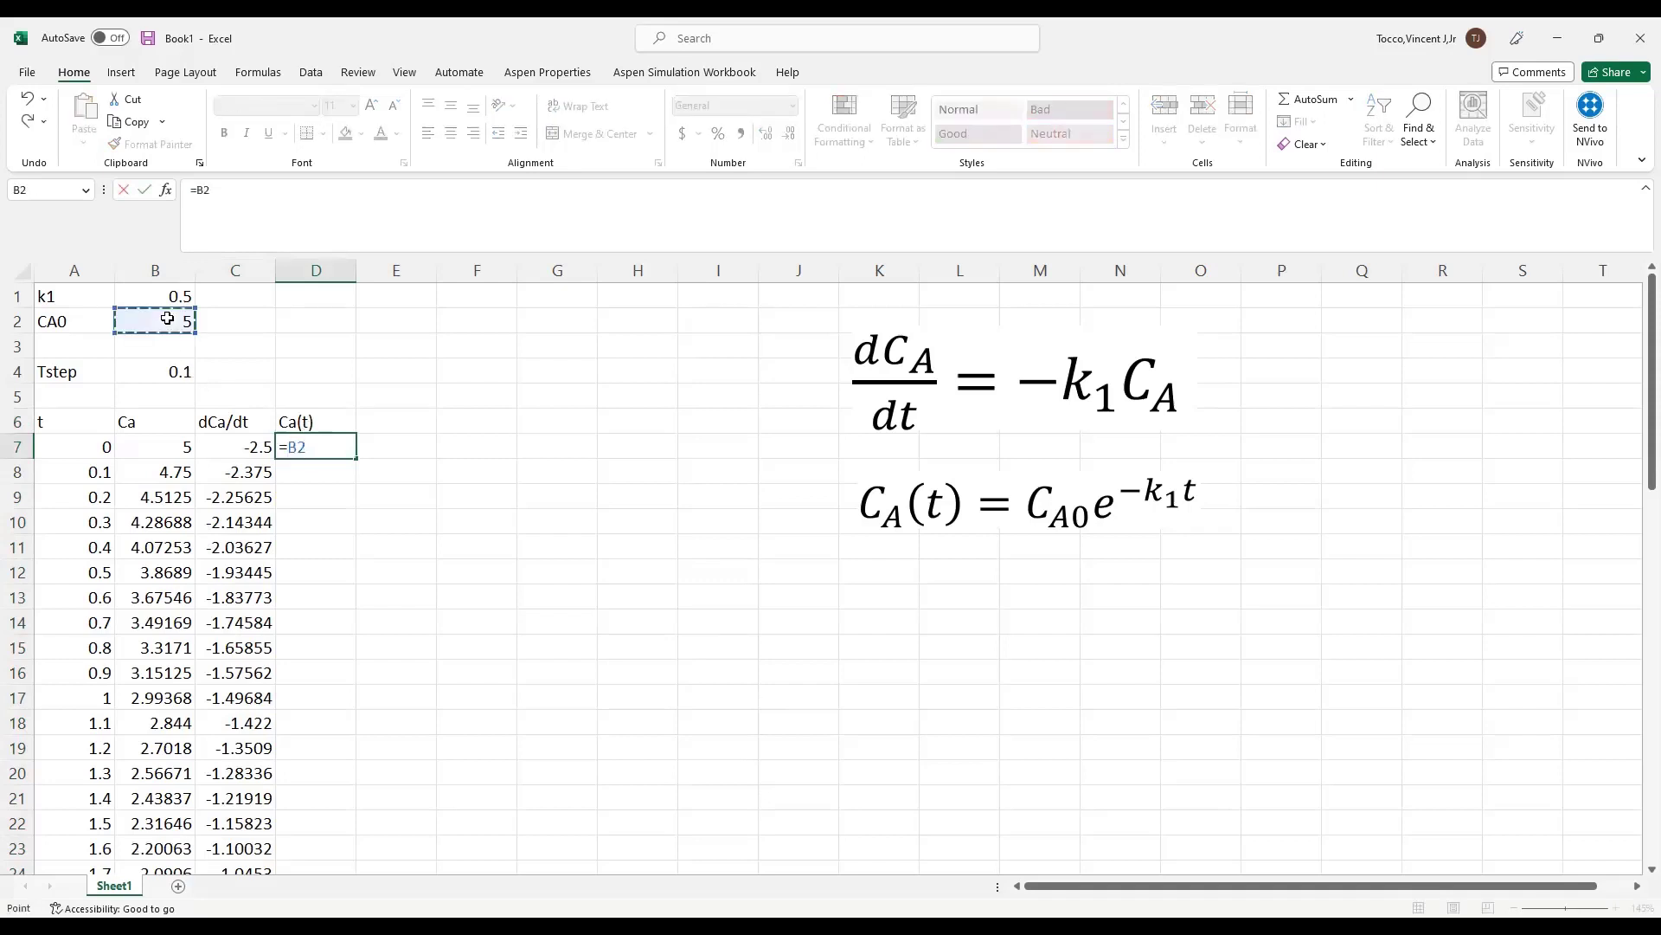
{"action": "key", "text": "F4"}
{"action": "type", "text": "*exp(-"}
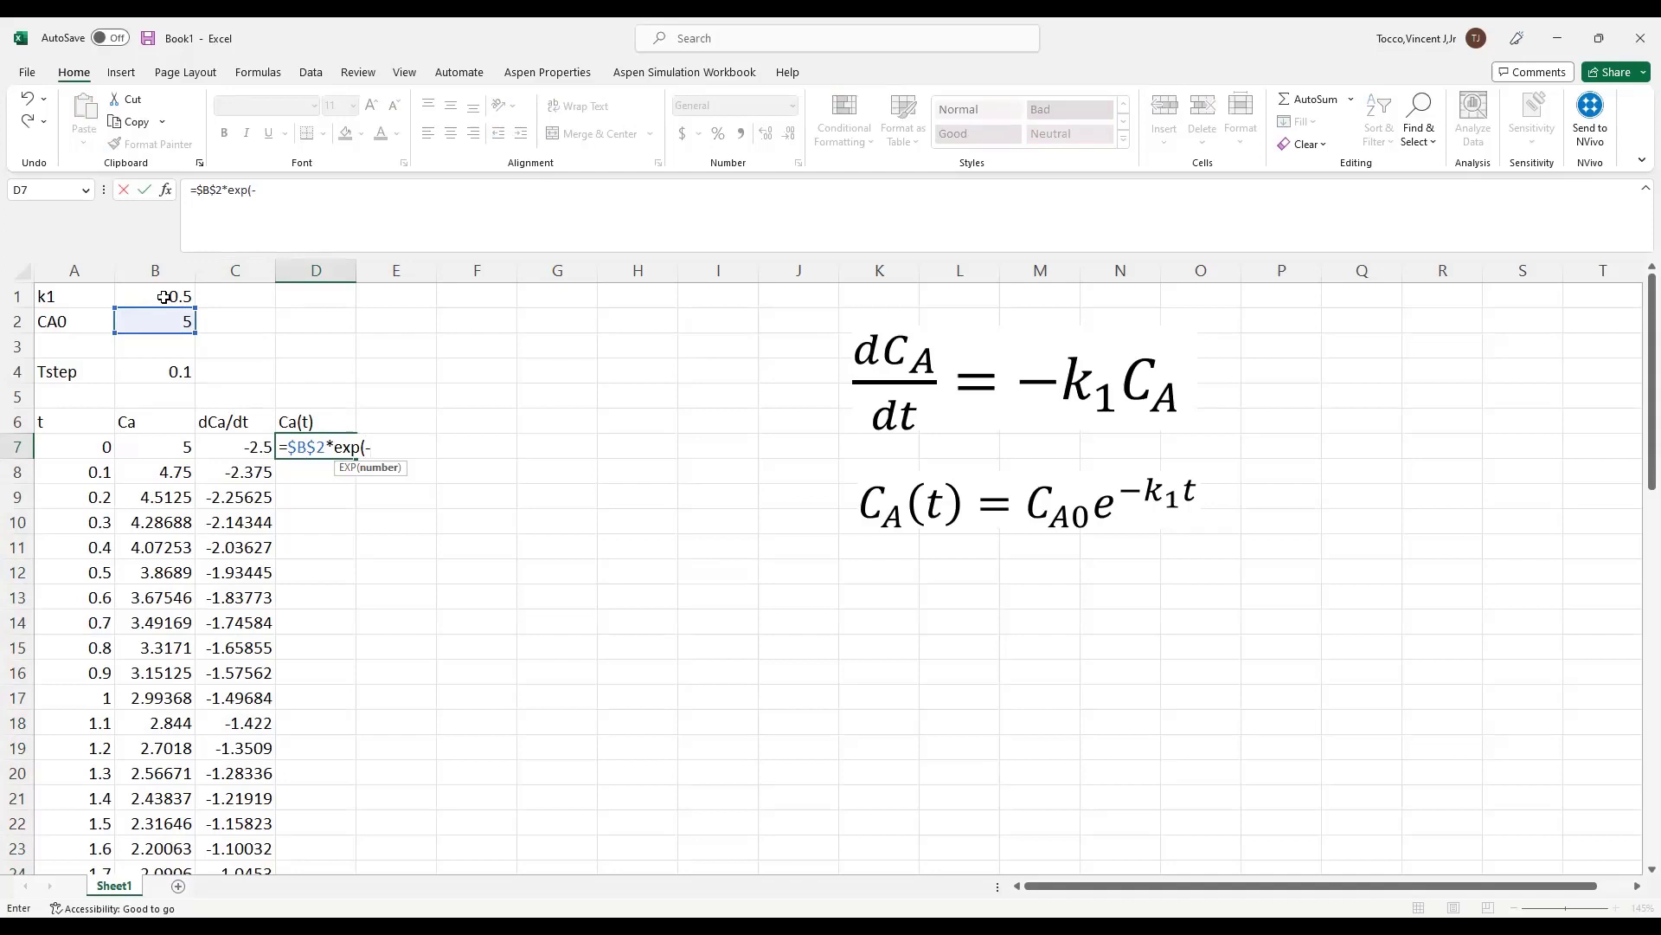
{"action": "left_click", "coordinate": [163, 297]}
{"action": "key", "text": "F4"}
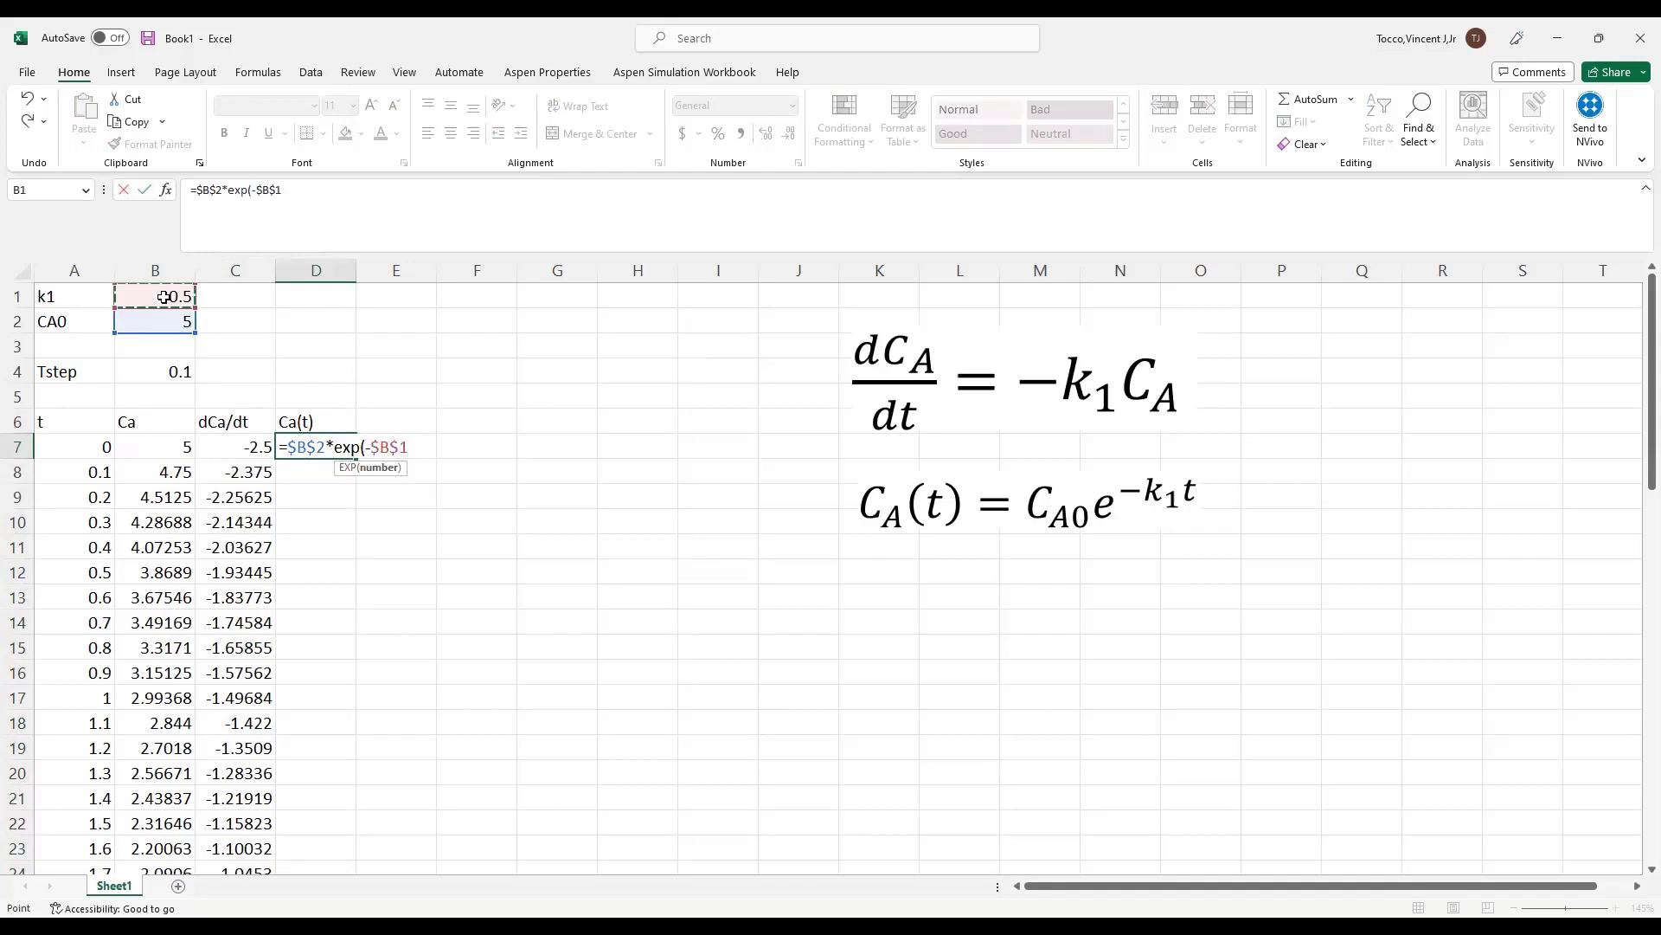
{"action": "type", "text": "*"}
{"action": "left_click", "coordinate": [80, 446]}
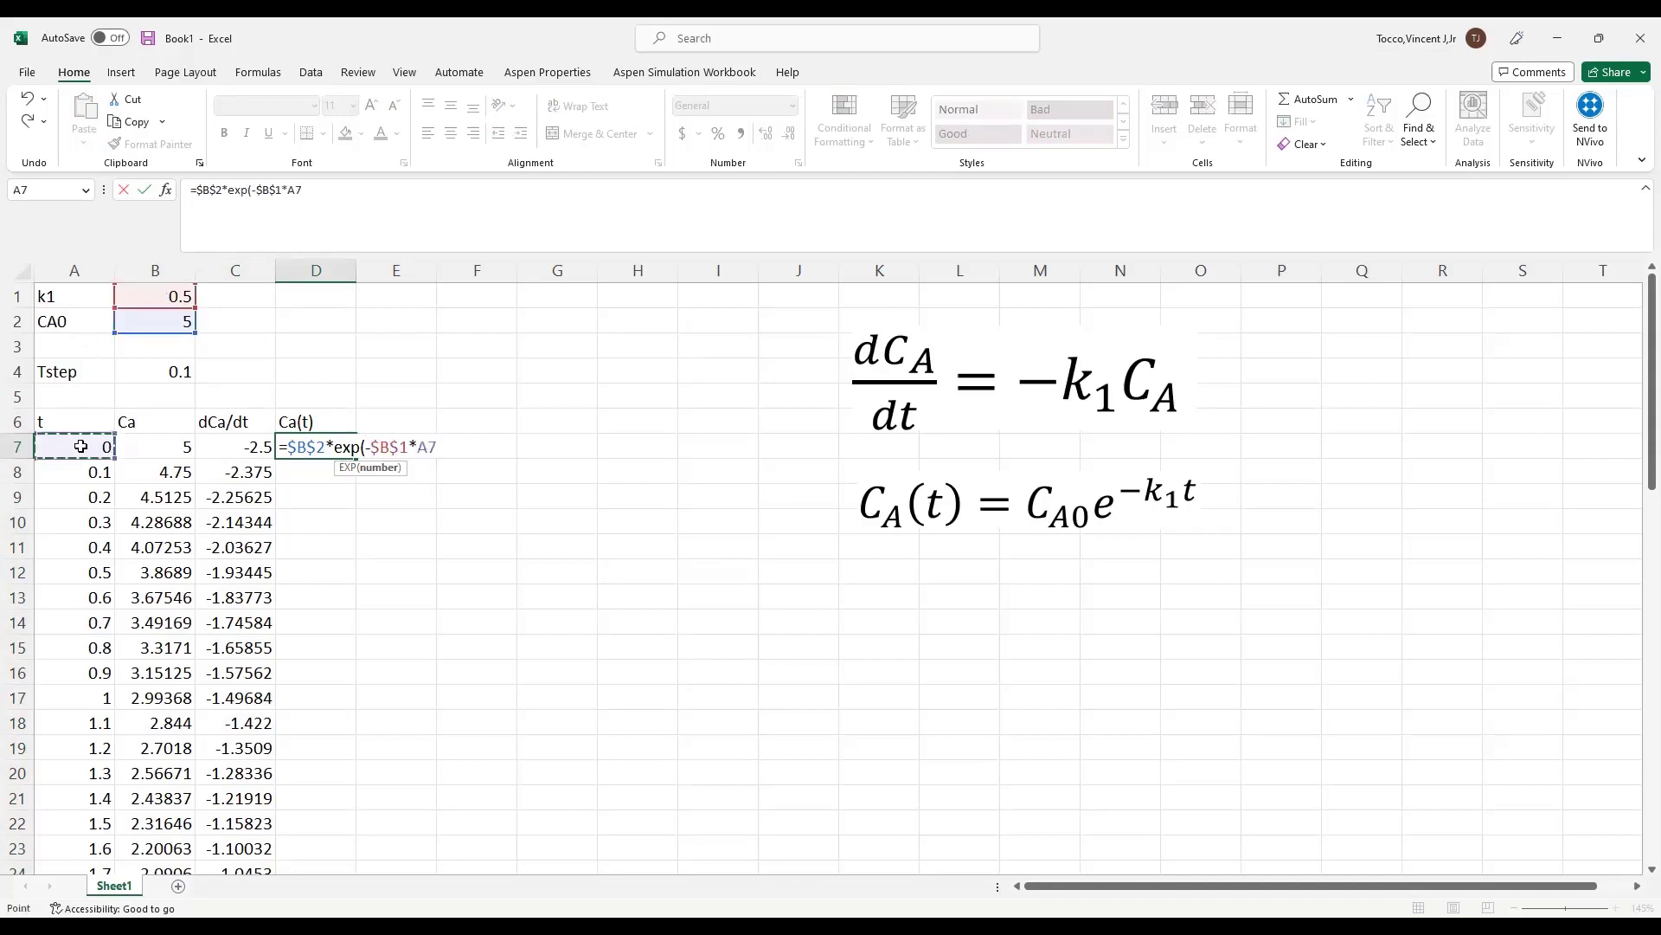
{"action": "key", "text": "ctrl+Return"}
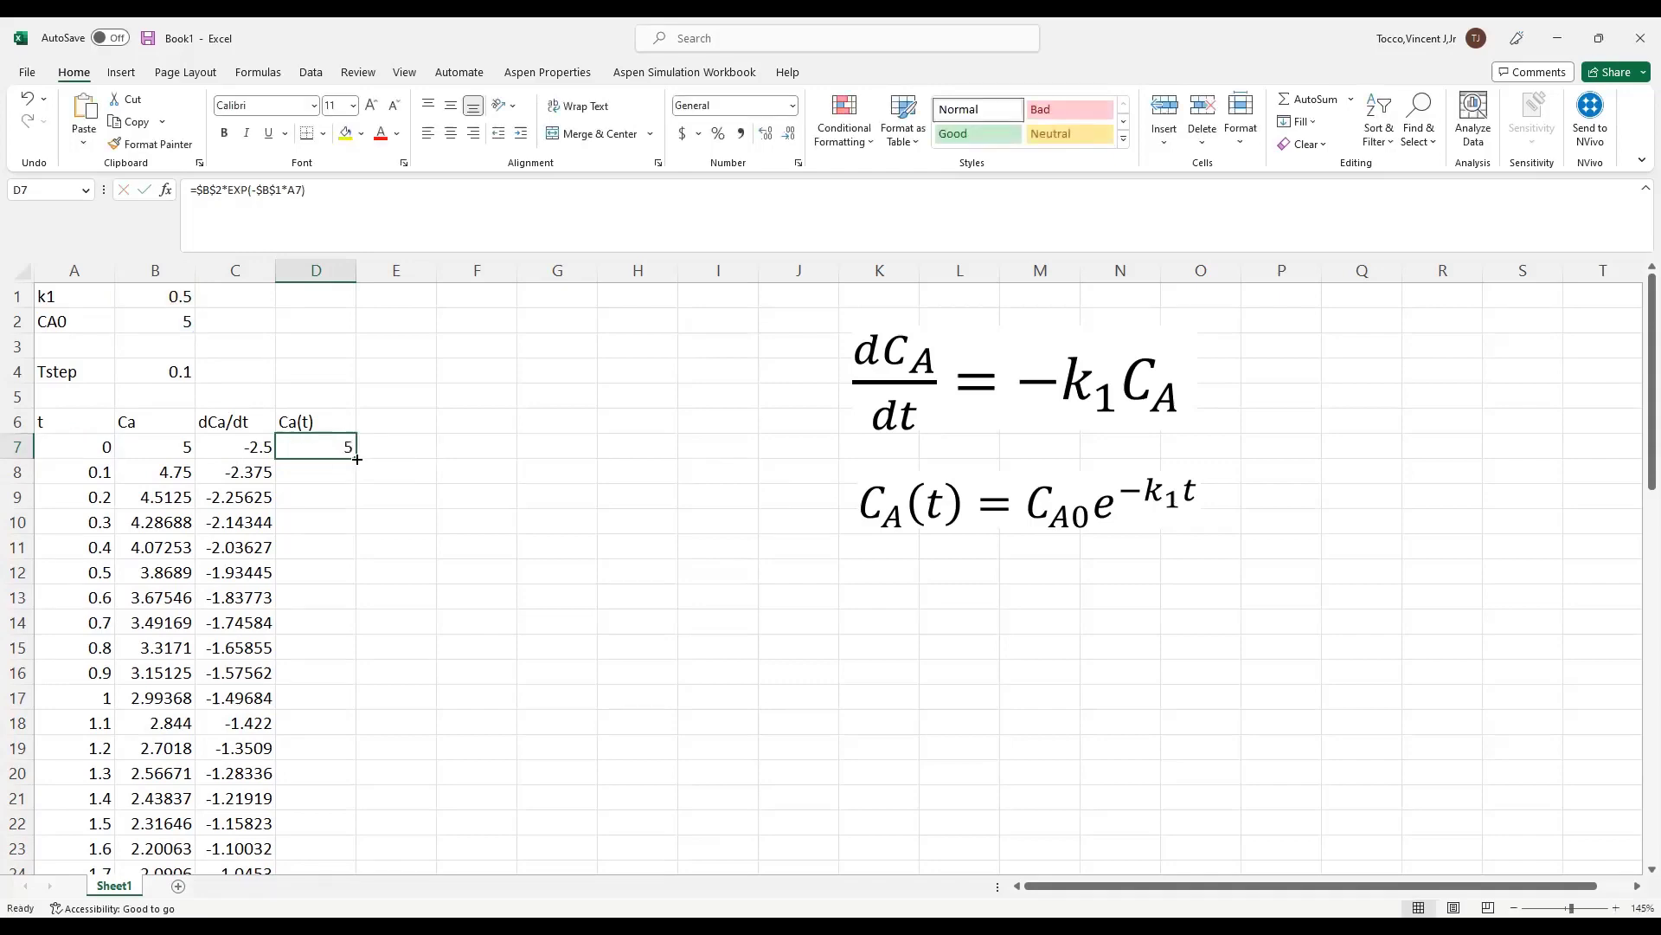
{"action": "double_click", "coordinate": [354, 459]}
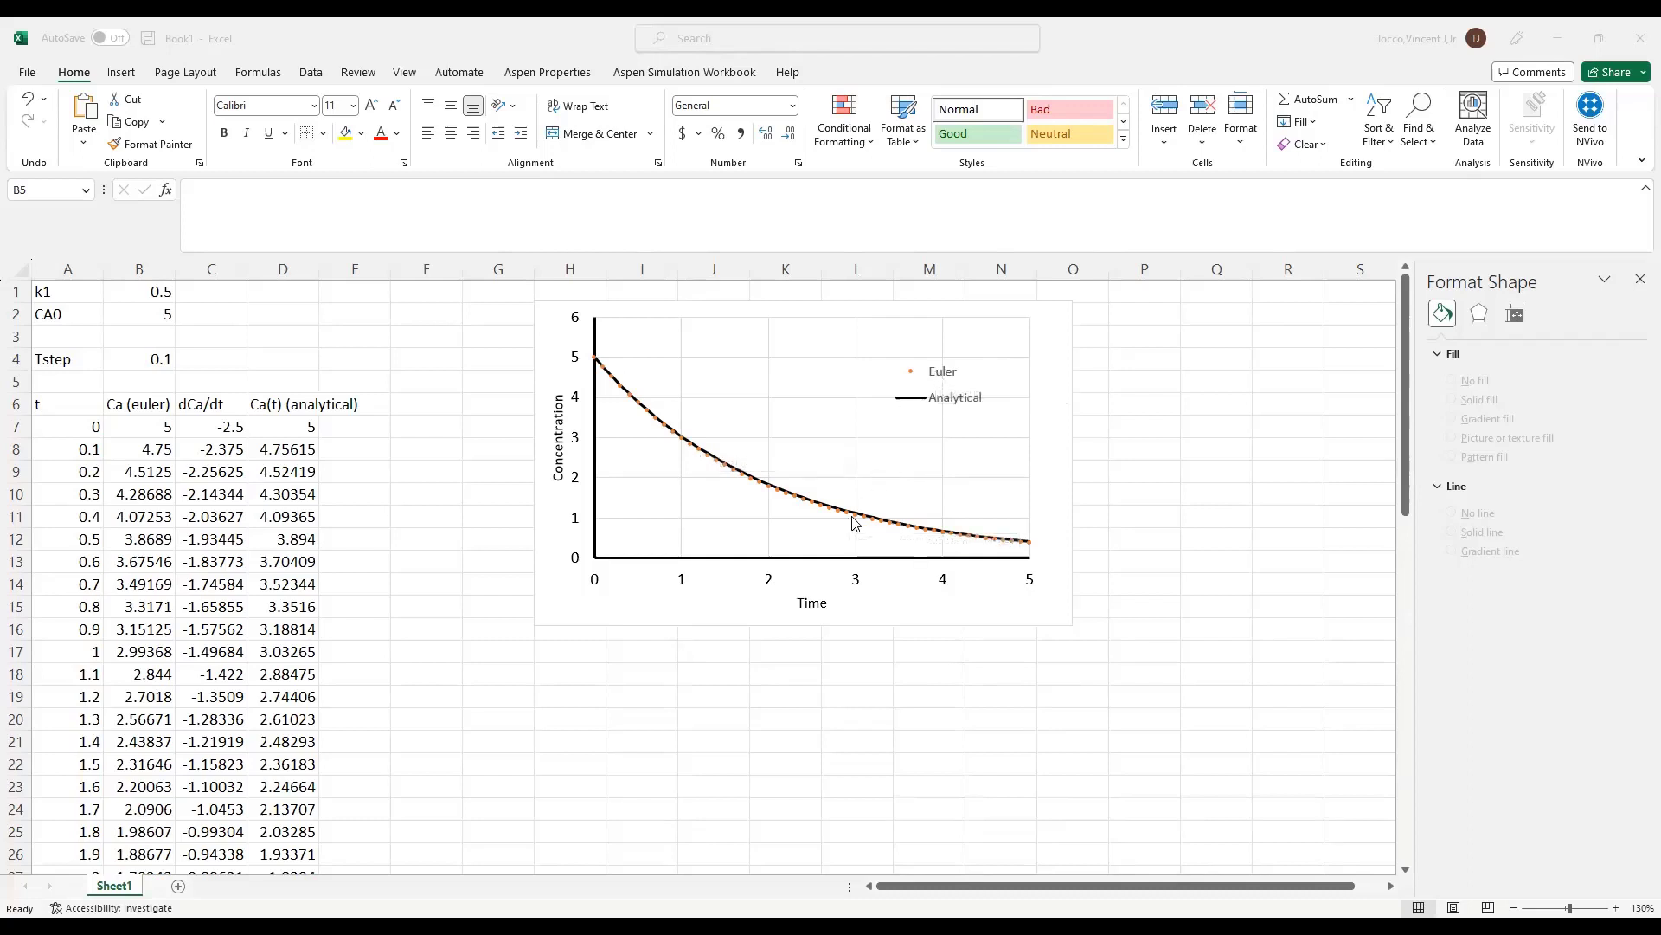
Insert a scatter chart of Ca (euler) and Ca(t) versus t with Time and Concentration axis titles
{"action": "mouse_move", "coordinate": [853, 520]}
Change the Tstep value in B4 from 0.1 to 0.05
{"action": "left_click", "coordinate": [161, 365]}
{"action": "type", "text": "0.05"}
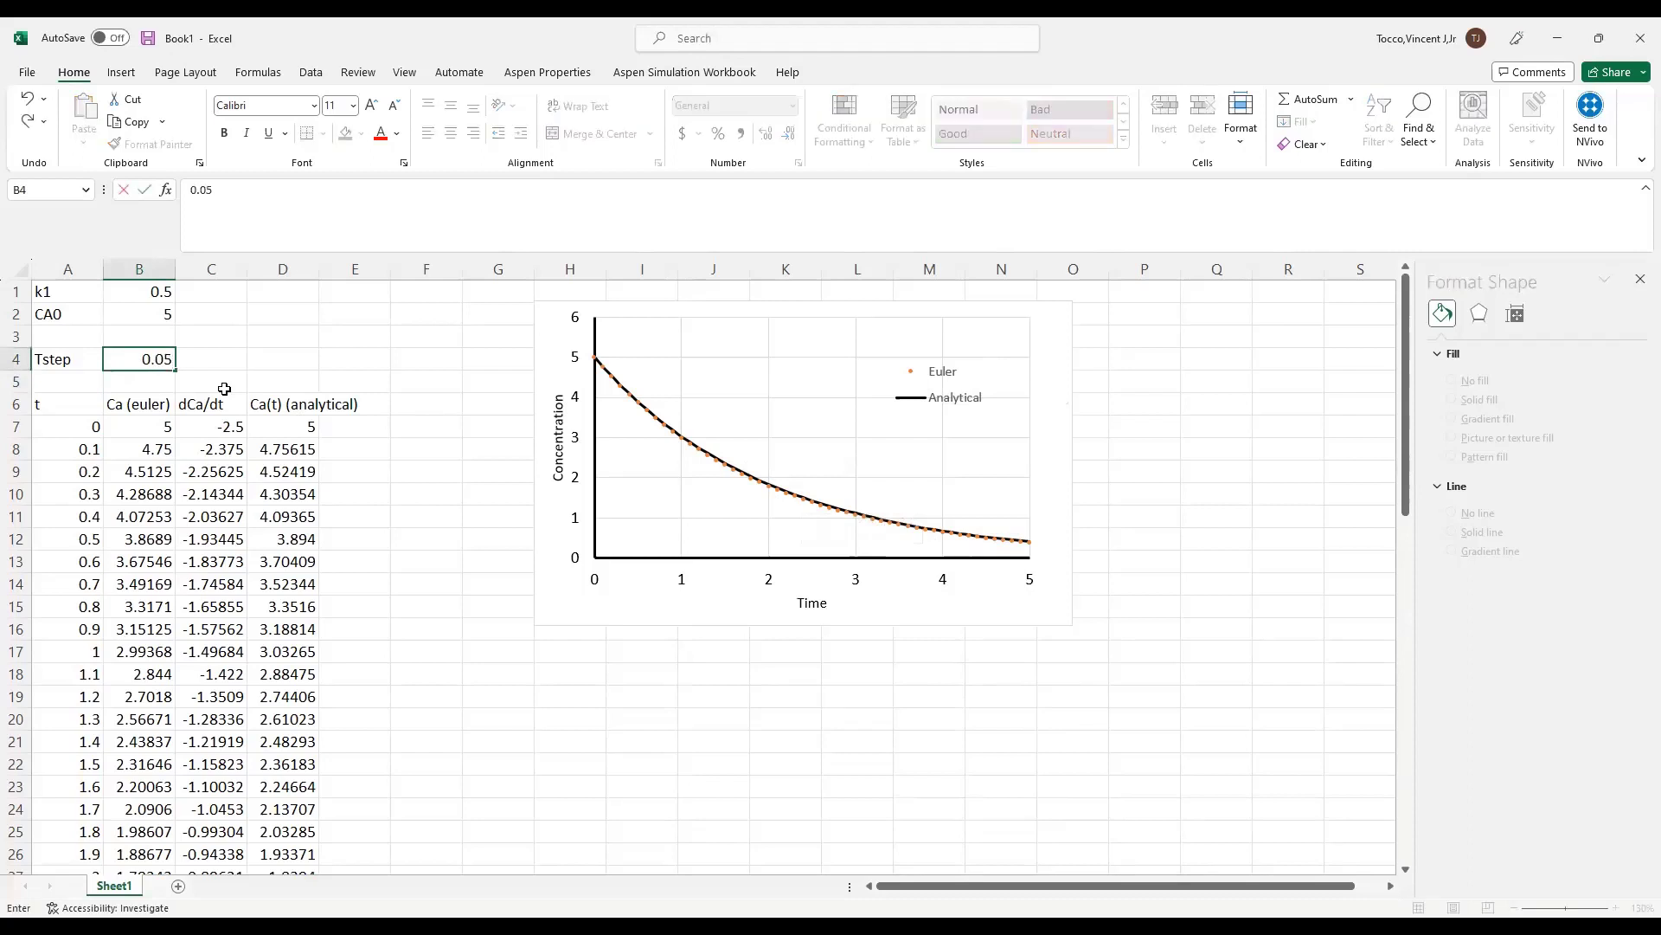
{"action": "key", "text": "Return"}
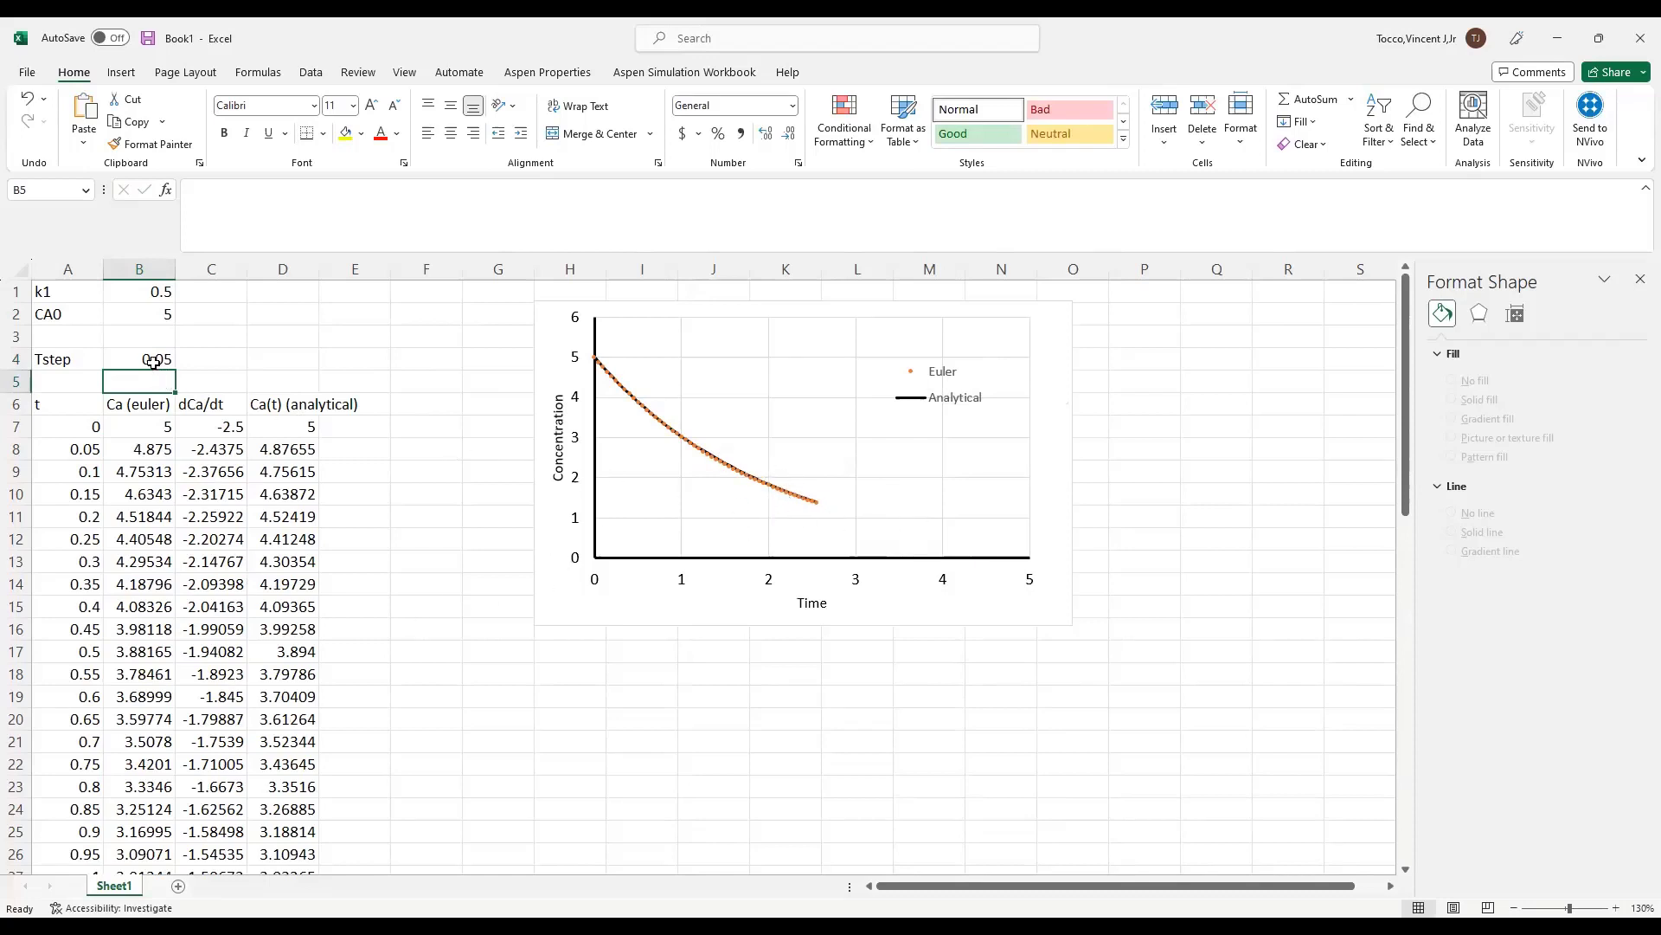
{"action": "key", "text": "Up"}
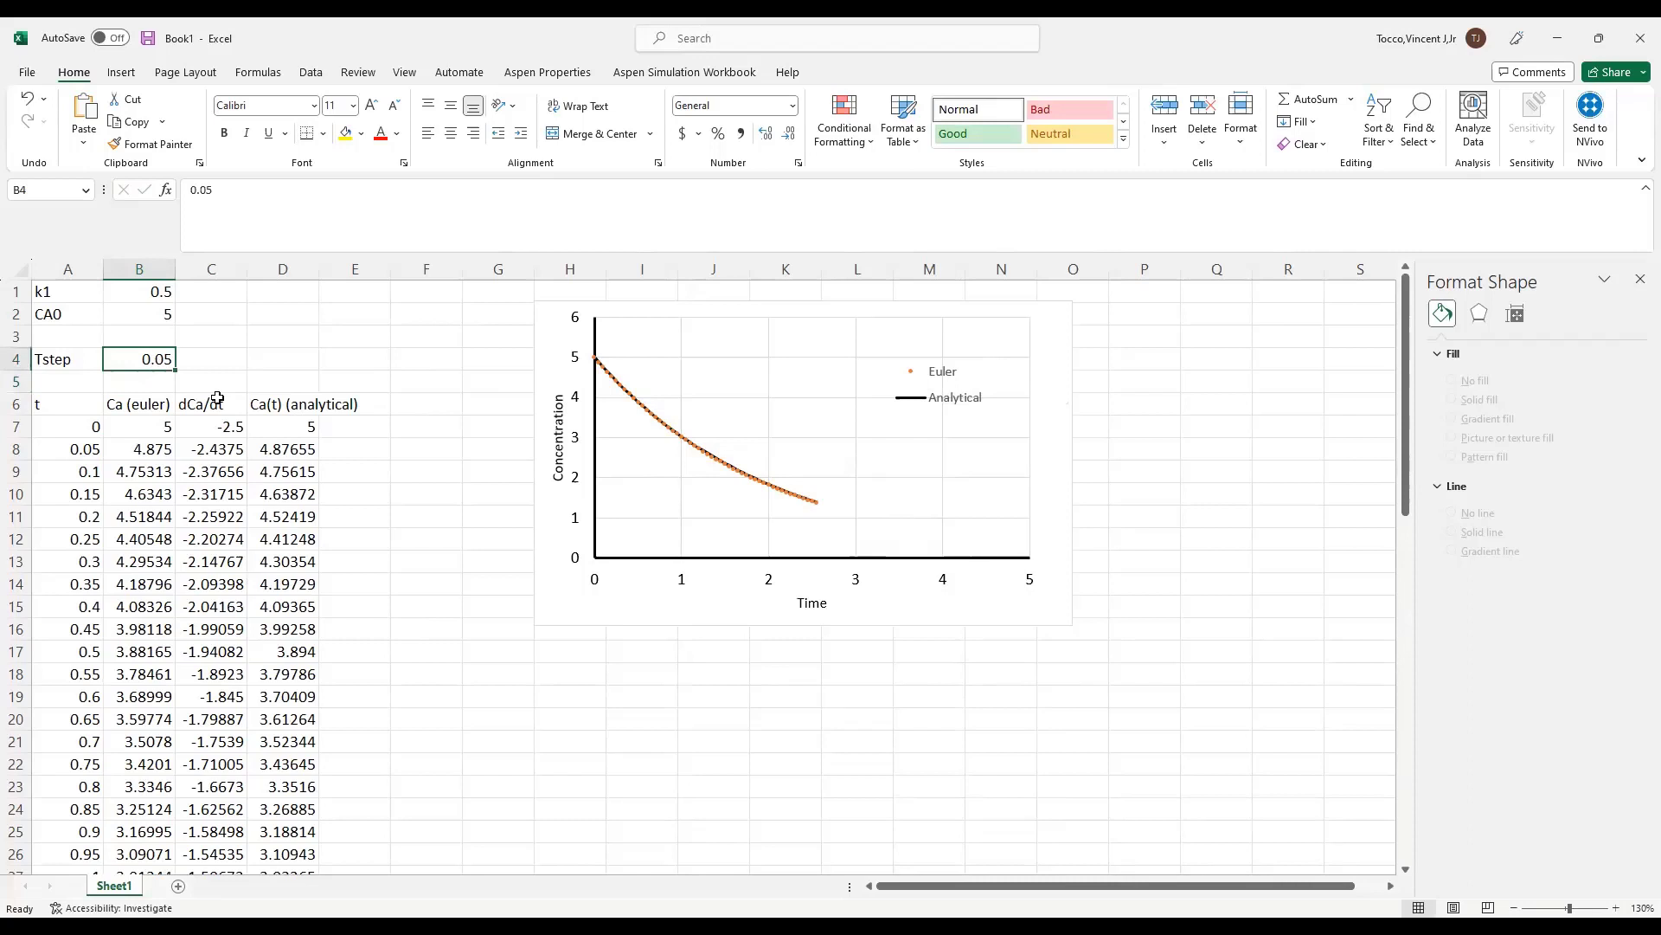
Try Tstep values of 0.5 and 1 in B4, then restore it to 0.1
{"action": "type", "text": "."}
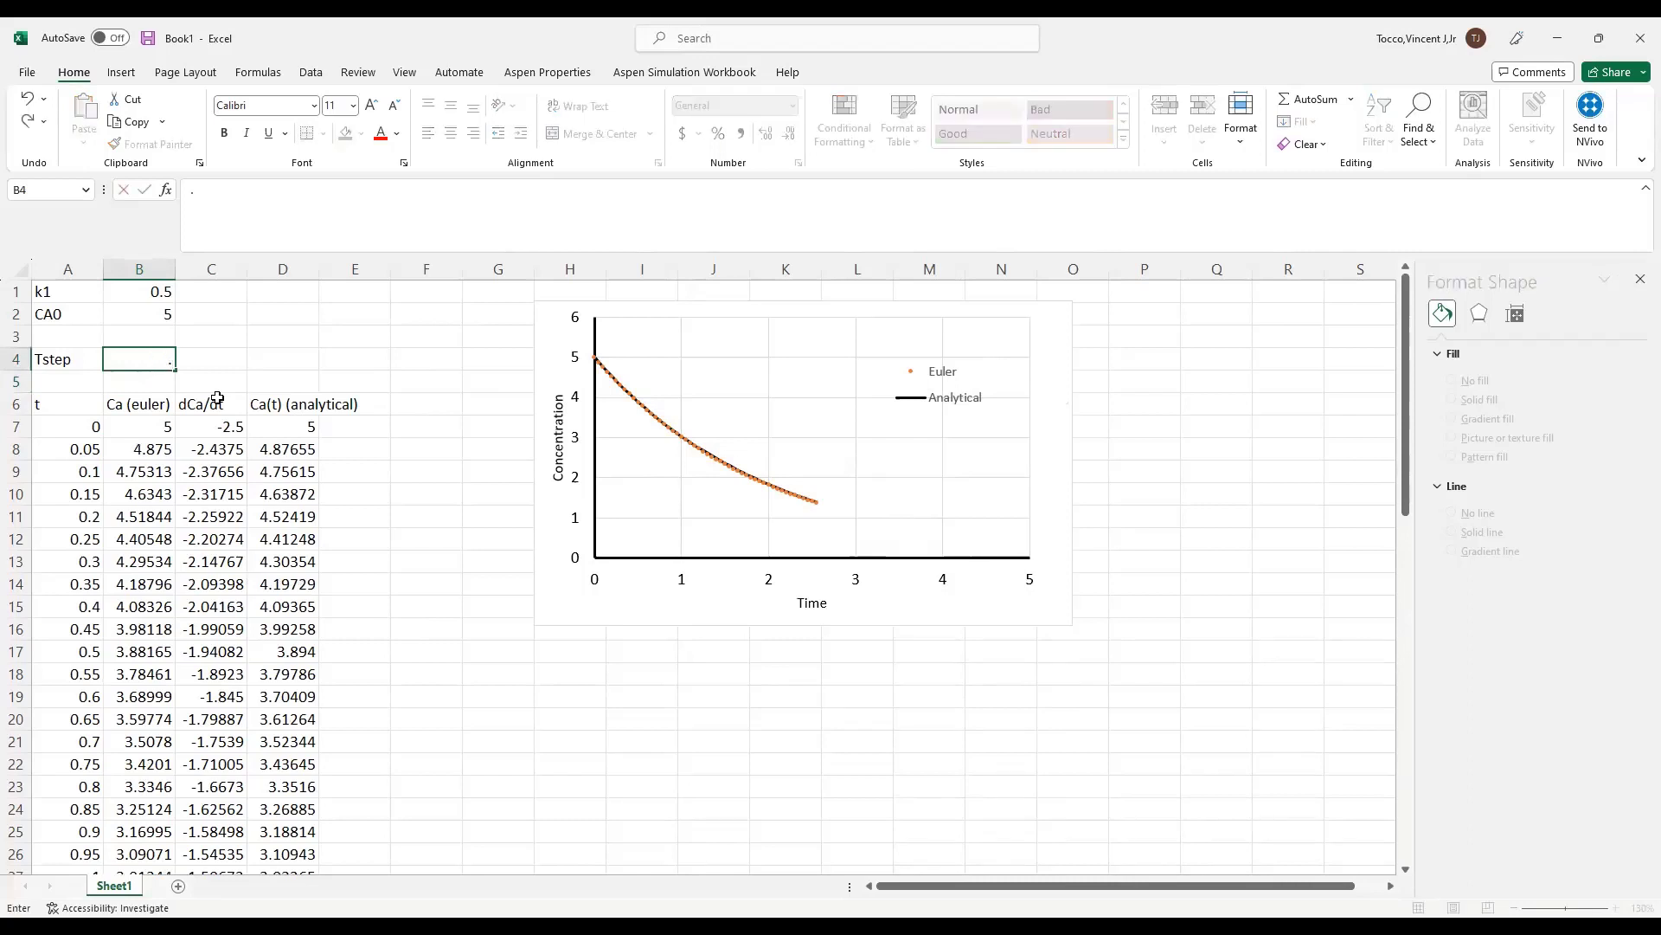
{"action": "type", "text": "5"}
{"action": "key", "text": "Return"}
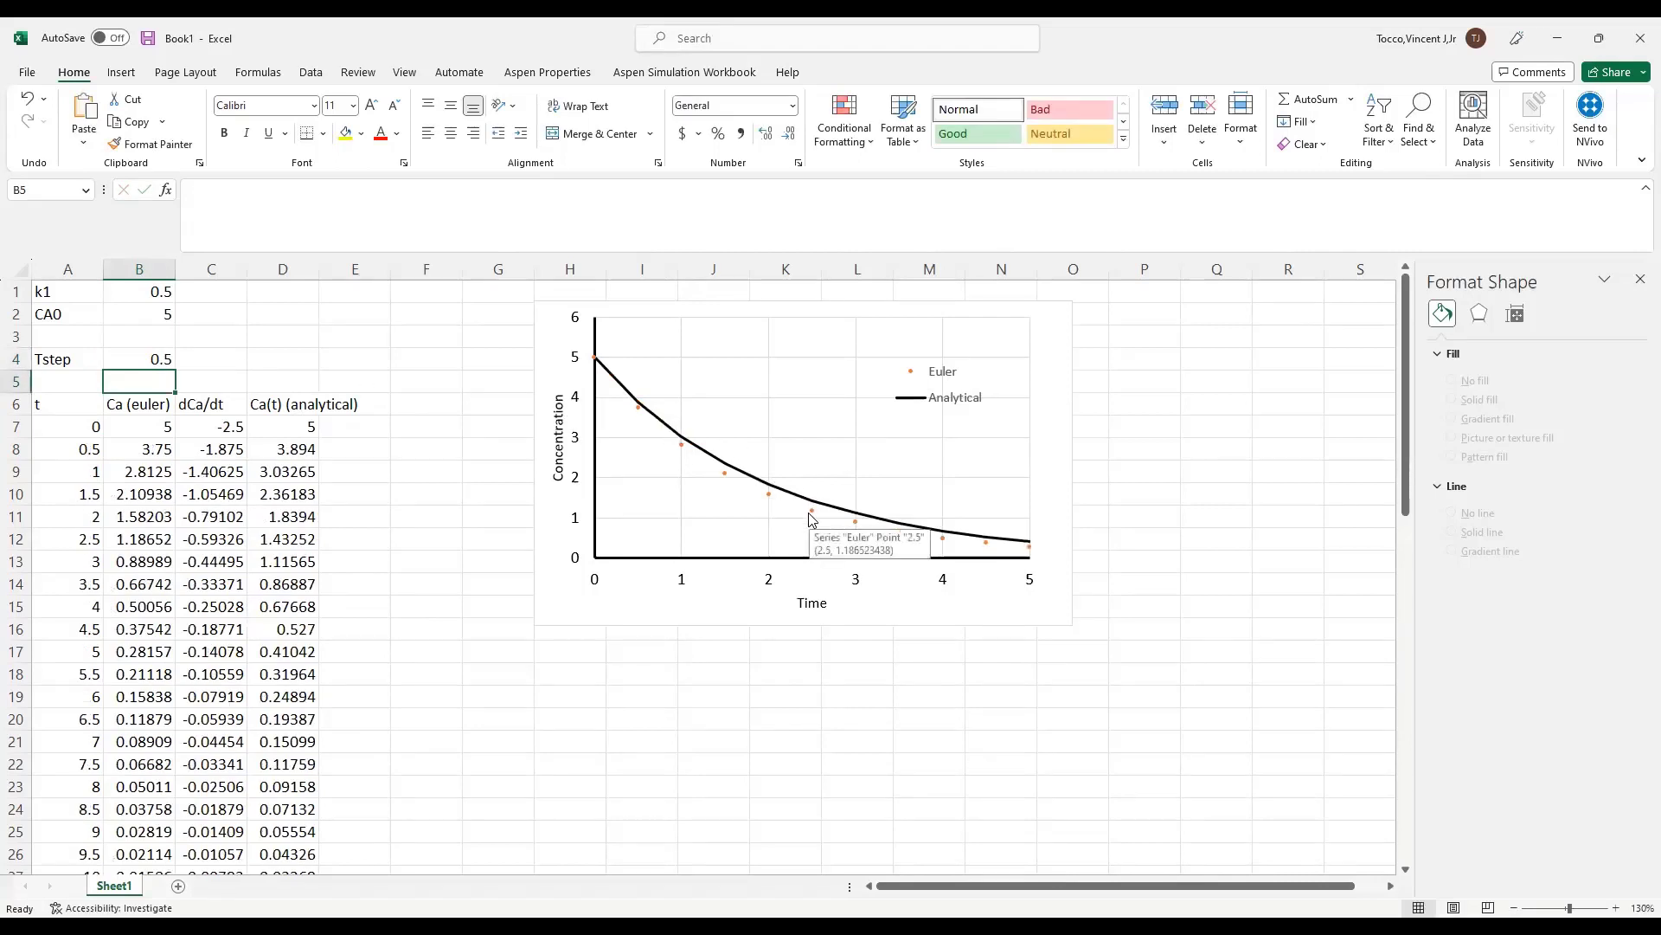
{"action": "left_click", "coordinate": [167, 360]}
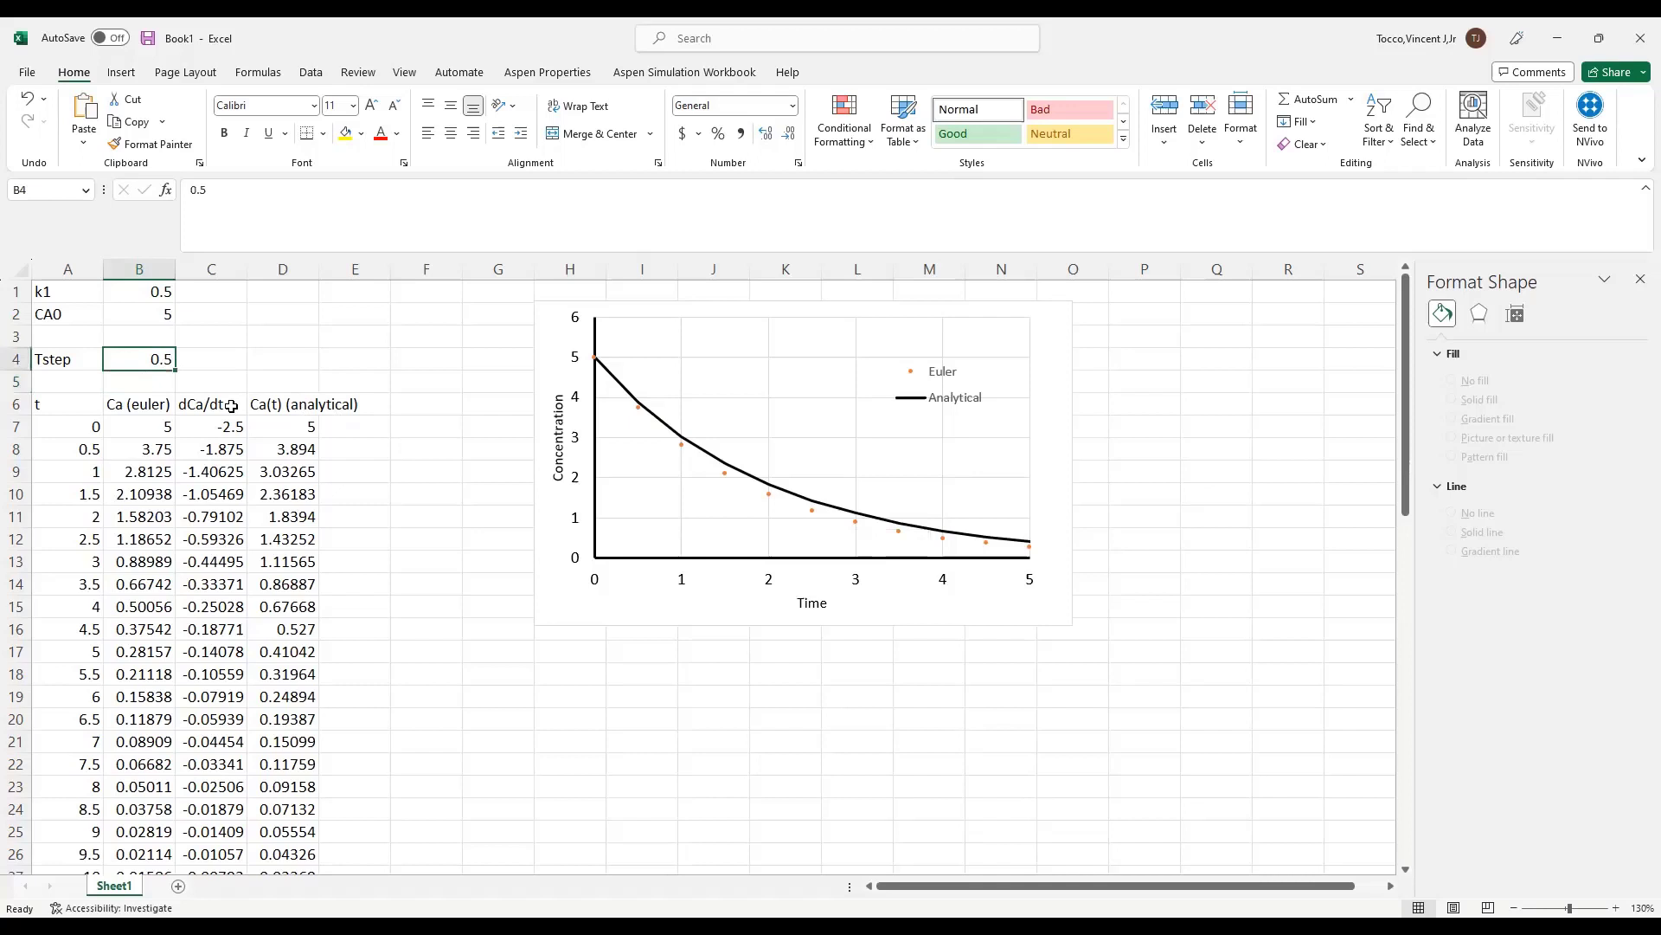
{"action": "type", "text": "1"}
{"action": "key", "text": "Return"}
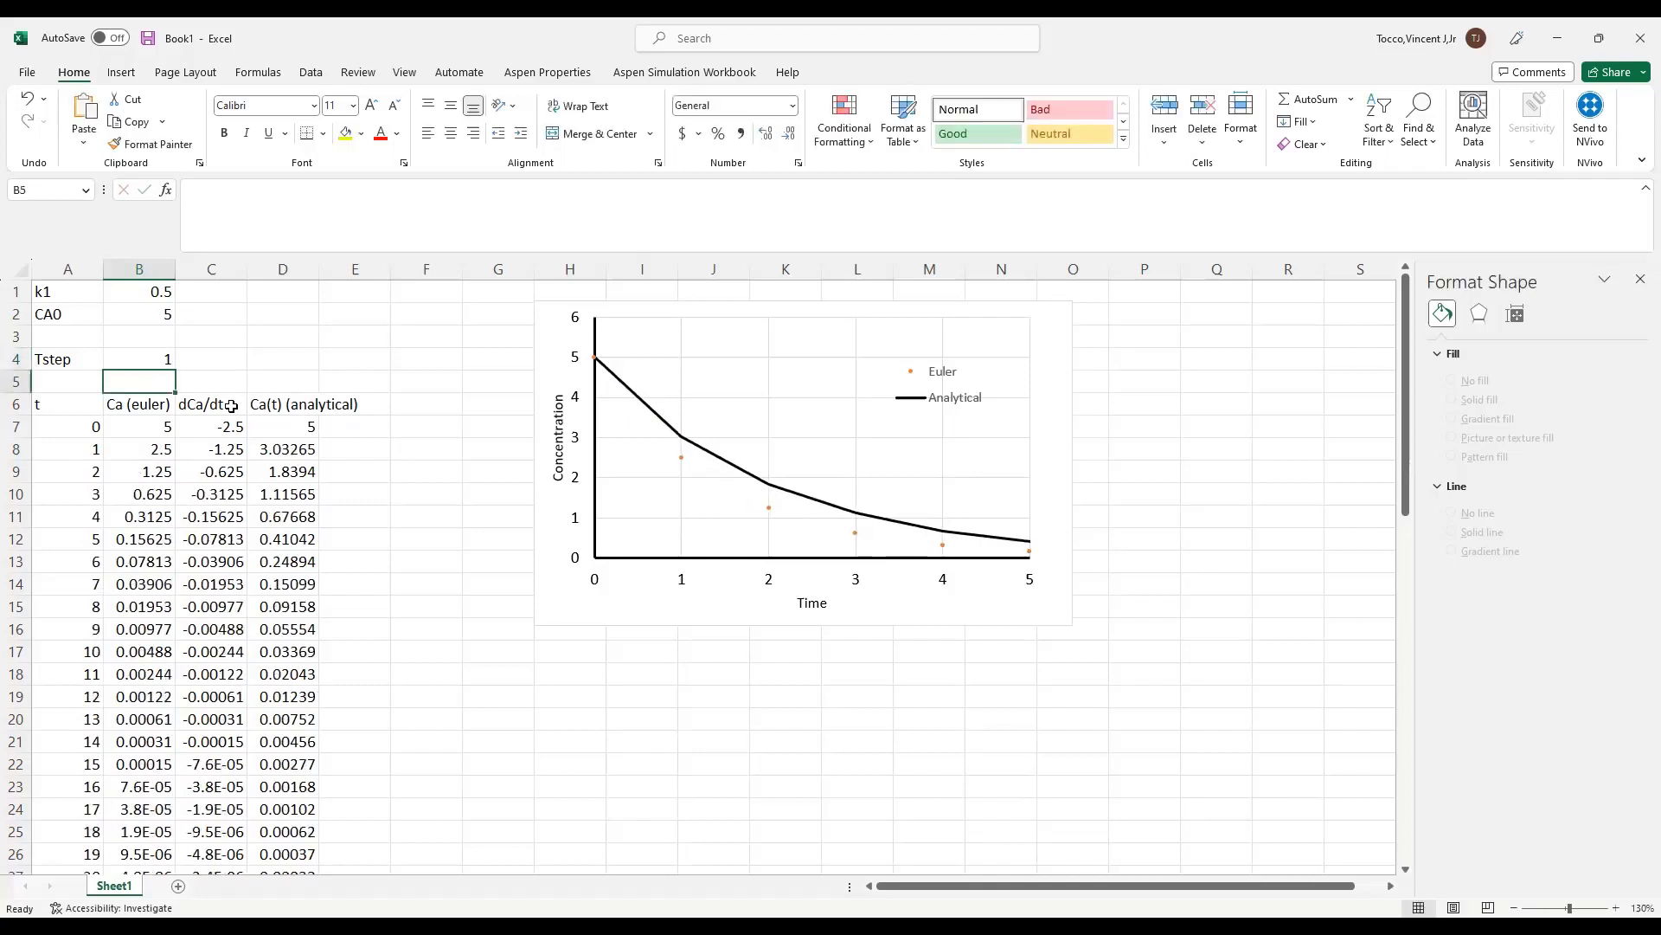
{"action": "key", "text": "Up"}
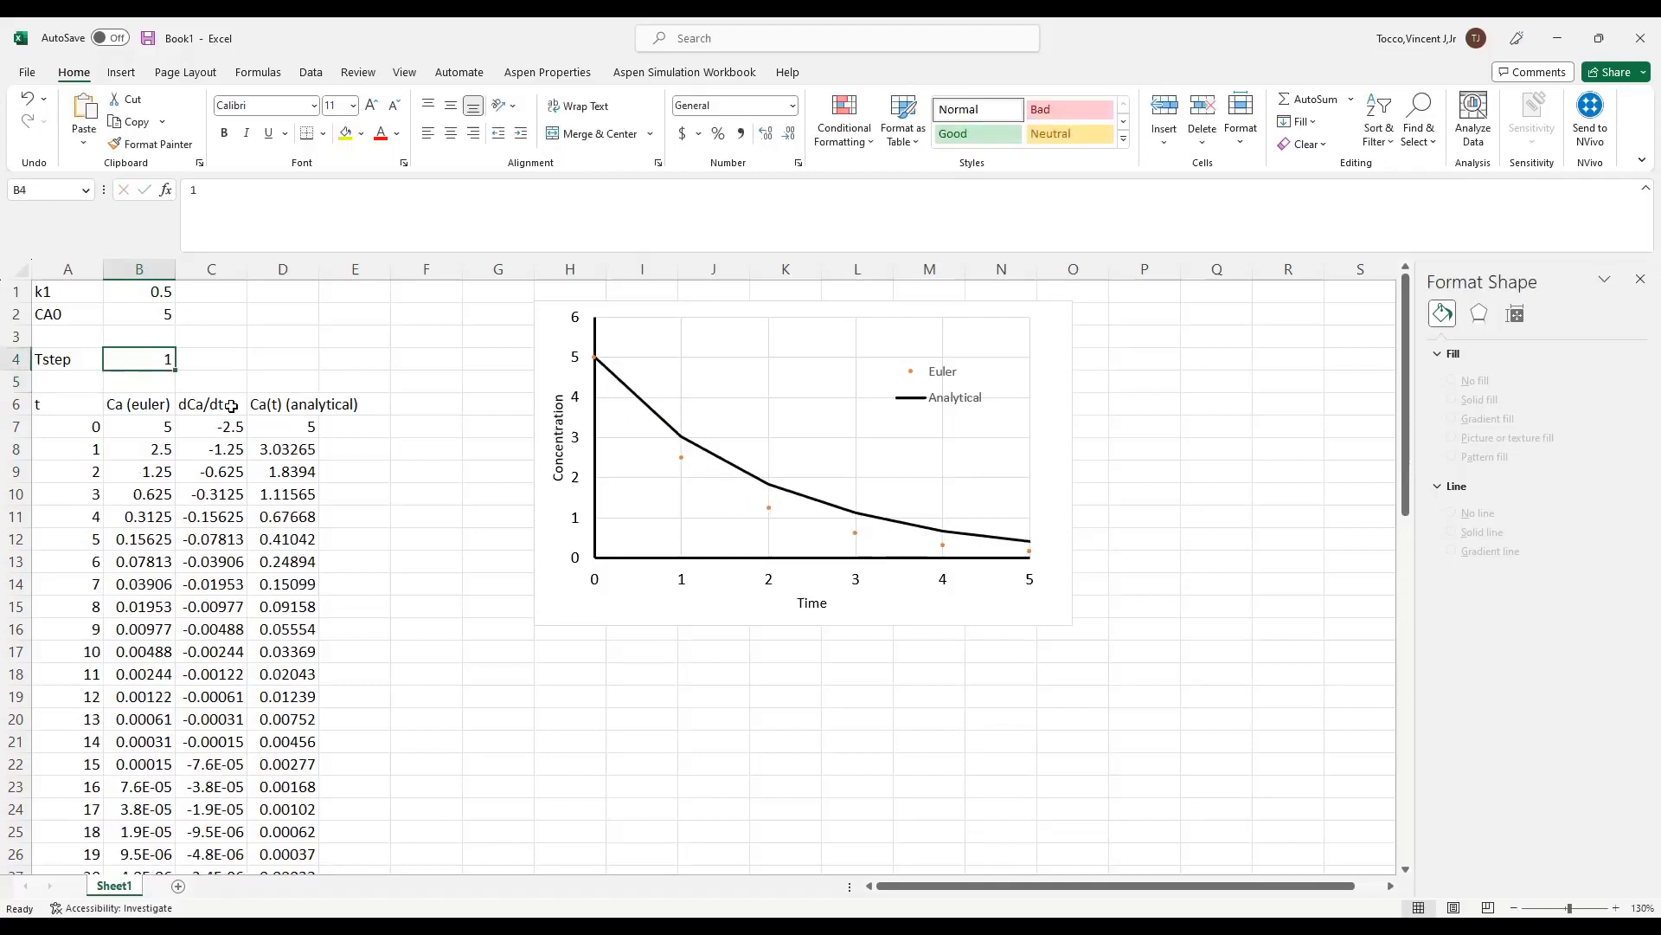
{"action": "type", "text": "0.1"}
{"action": "key", "text": "Return"}
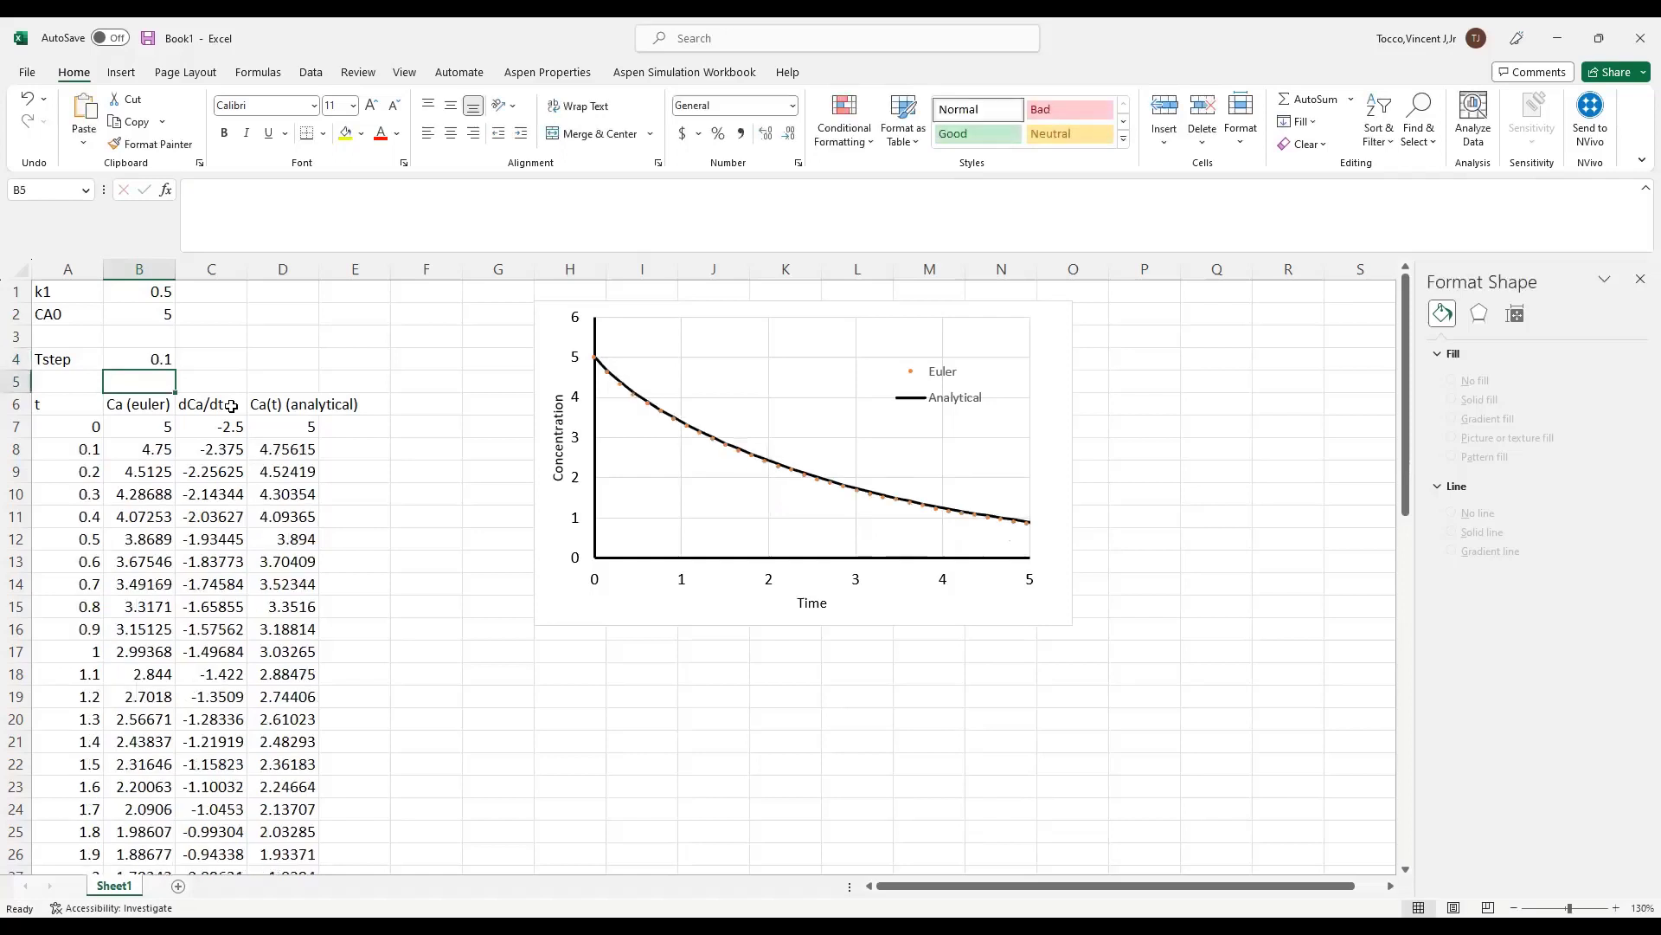